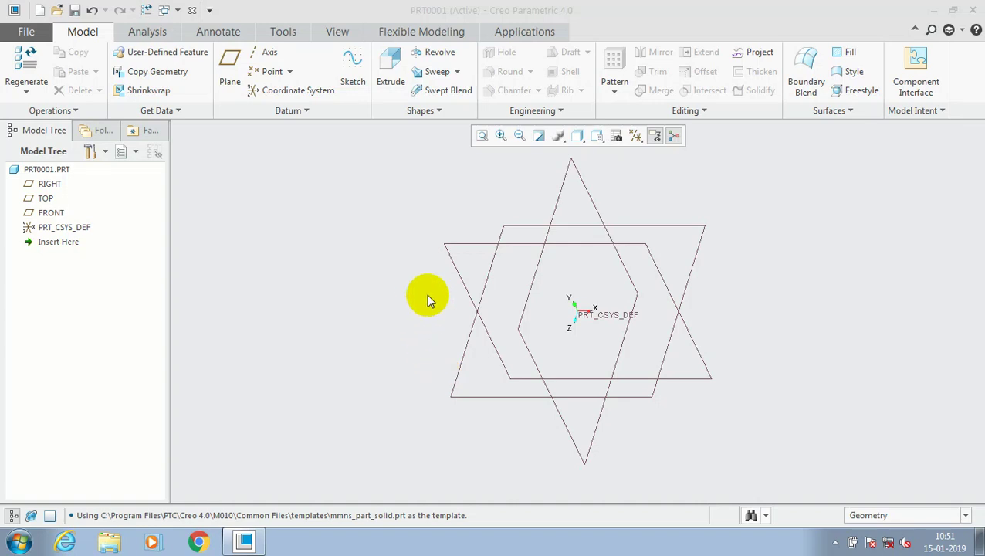
# Start a sketch on the TOP plane and draw a centre rectangle at the origin
pyautogui.click(524, 230)
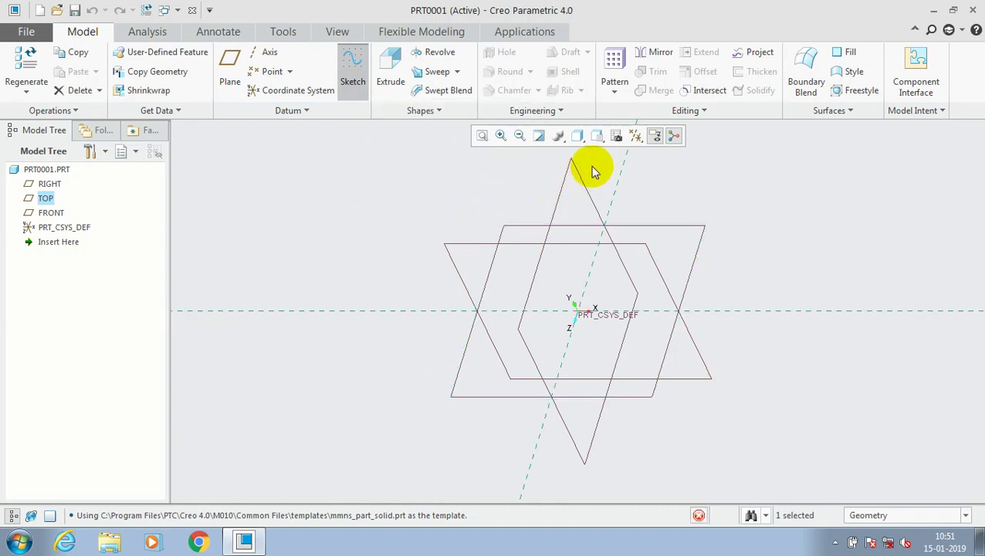
pyautogui.click(616, 136)
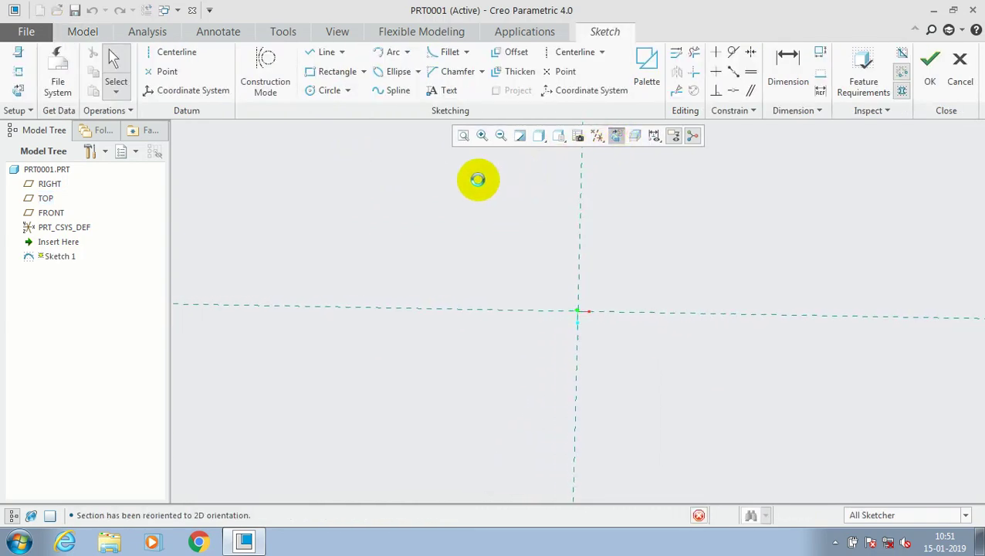
pyautogui.click(362, 71)
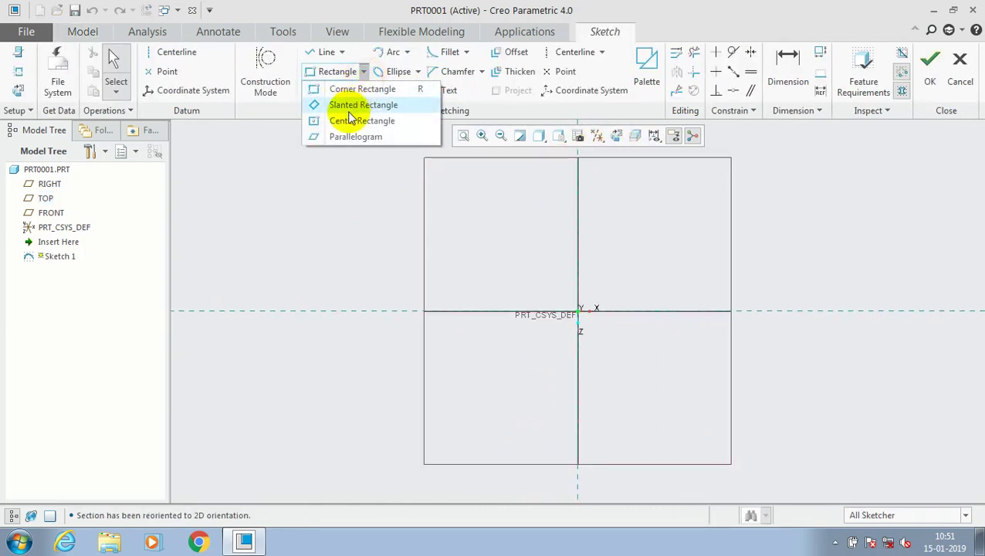
pyautogui.click(347, 120)
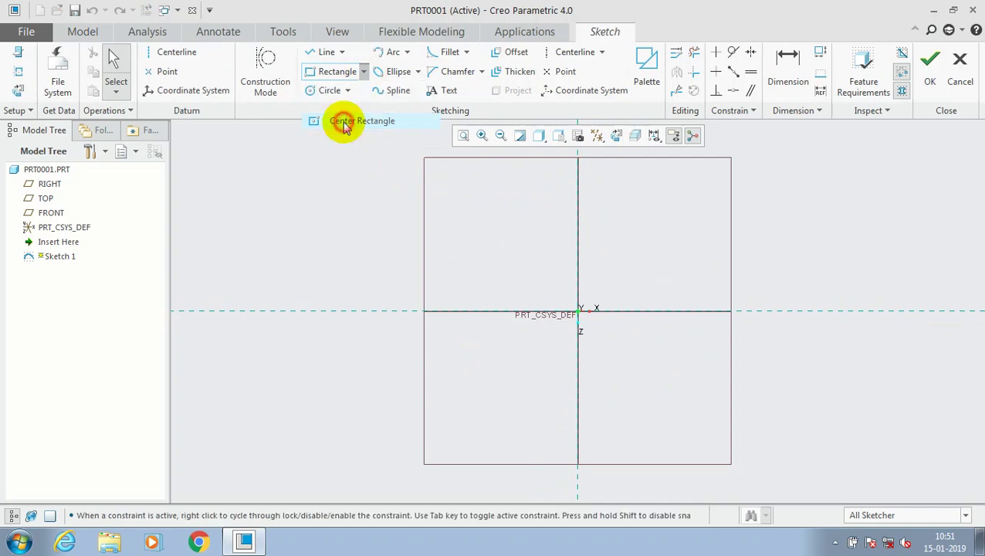
pyautogui.click(653, 321)
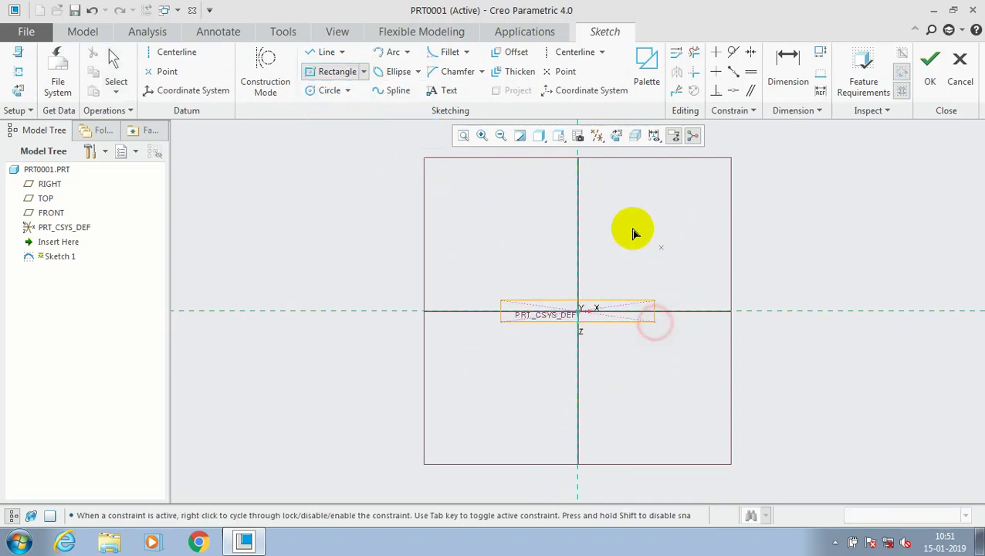
pyautogui.click(788, 74)
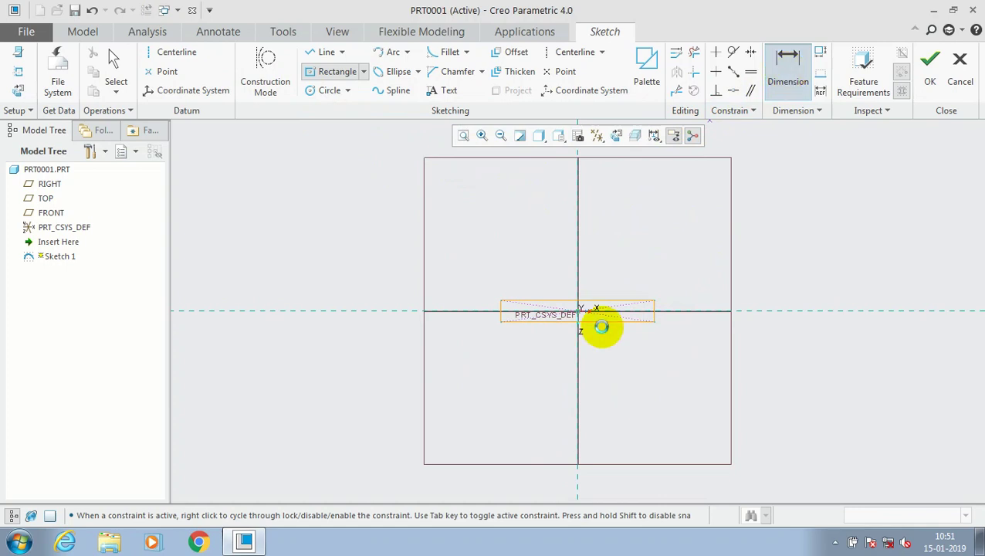
pyautogui.middleClick(601, 326)
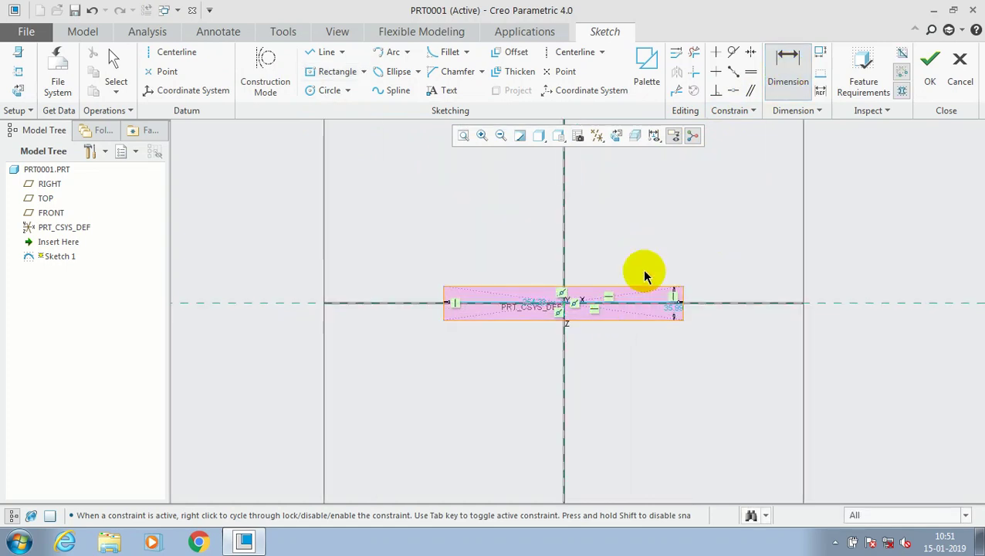
# Dimension the rectangle to 125 wide and 8 high, finish the sketch and start an extrude
pyautogui.click(636, 294)
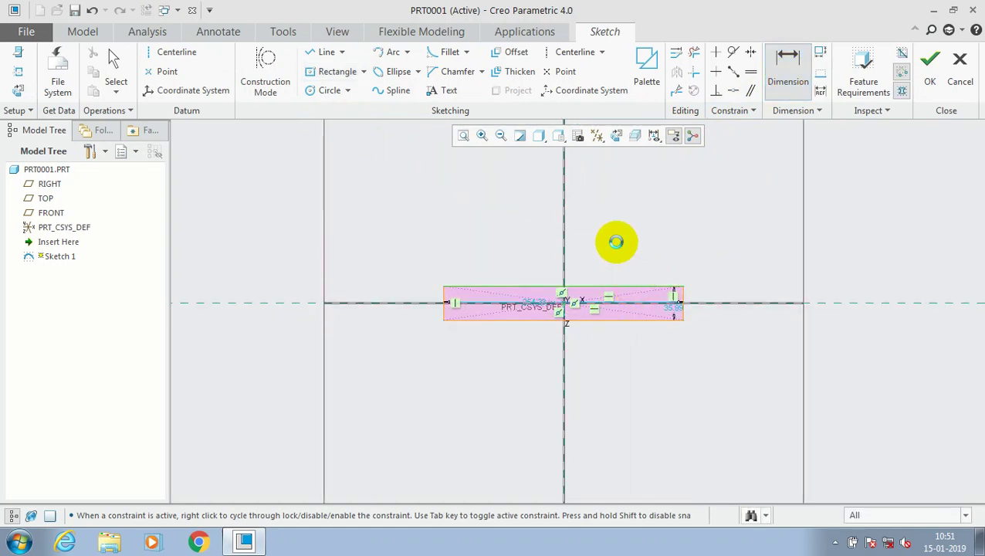
pyautogui.middleClick(616, 237)
pyautogui.write('125')
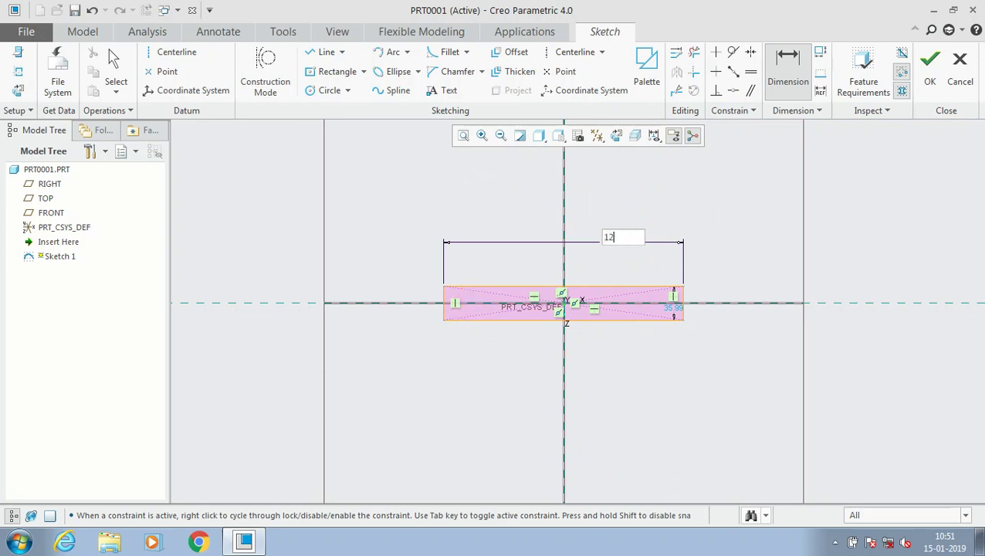
pyautogui.press('Return')
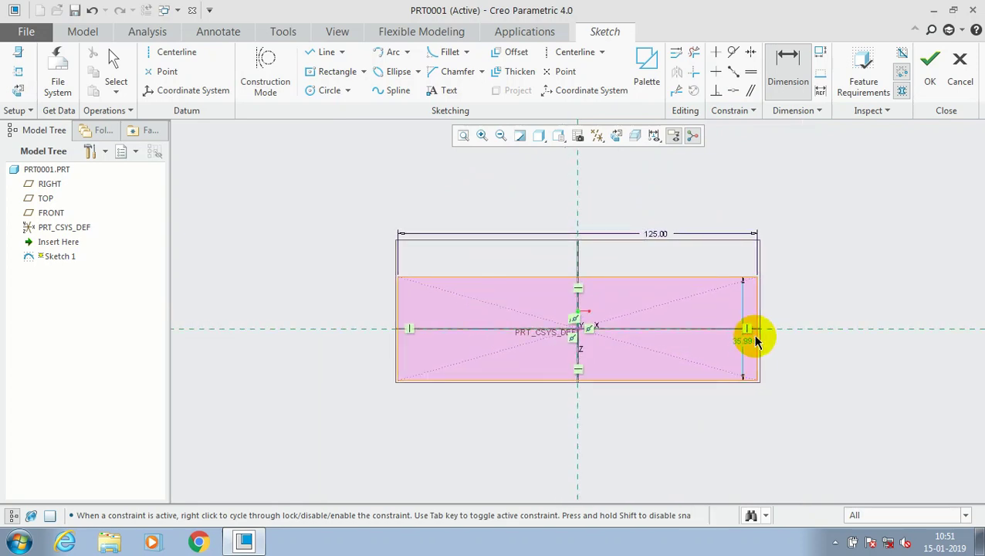
pyautogui.click(759, 332)
pyautogui.middleClick(770, 324)
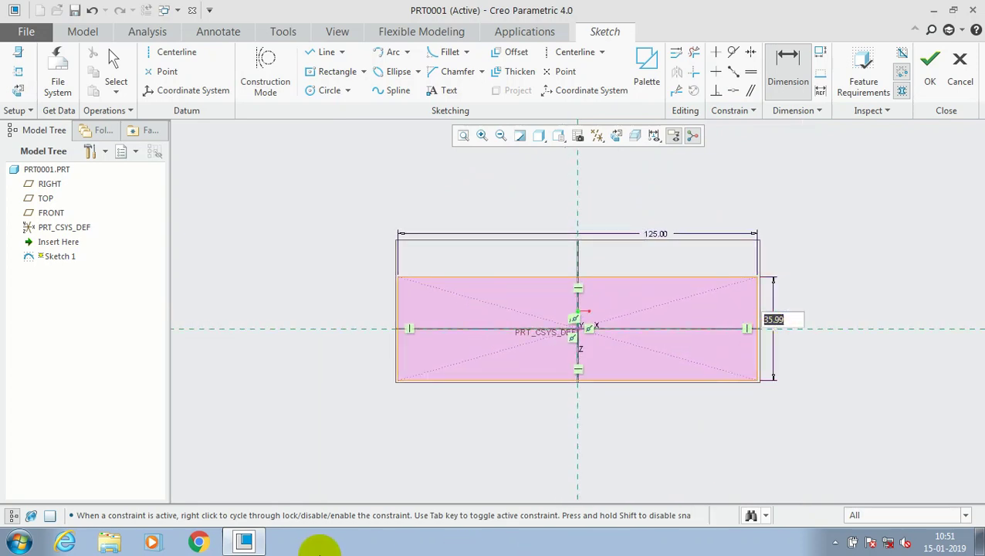
pyautogui.write('8')
pyautogui.press('Return')
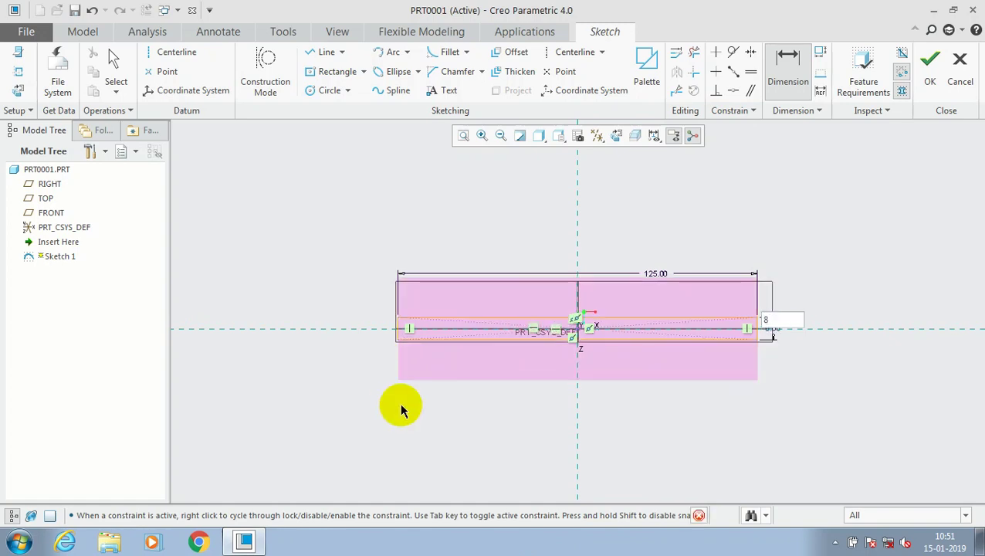
pyautogui.click(928, 74)
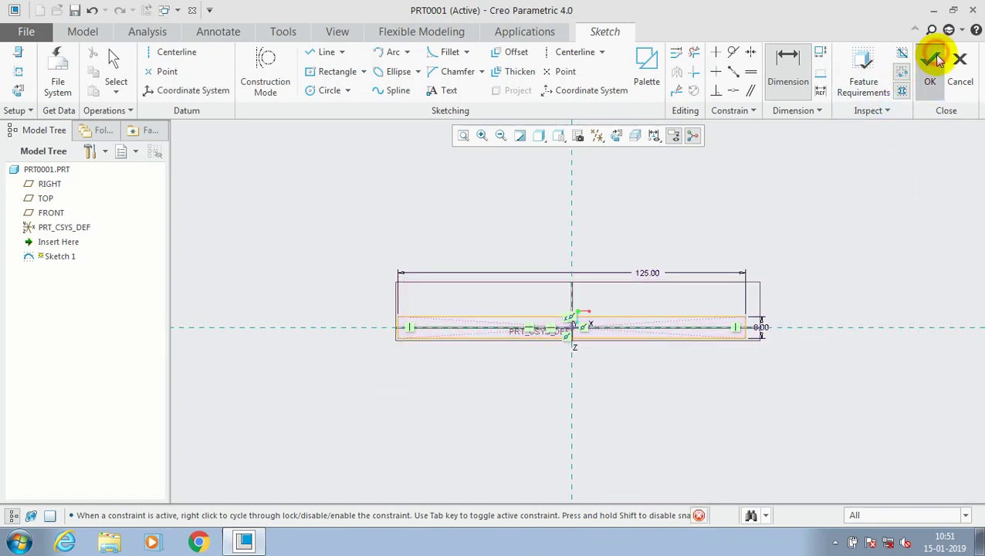
pyautogui.click(384, 65)
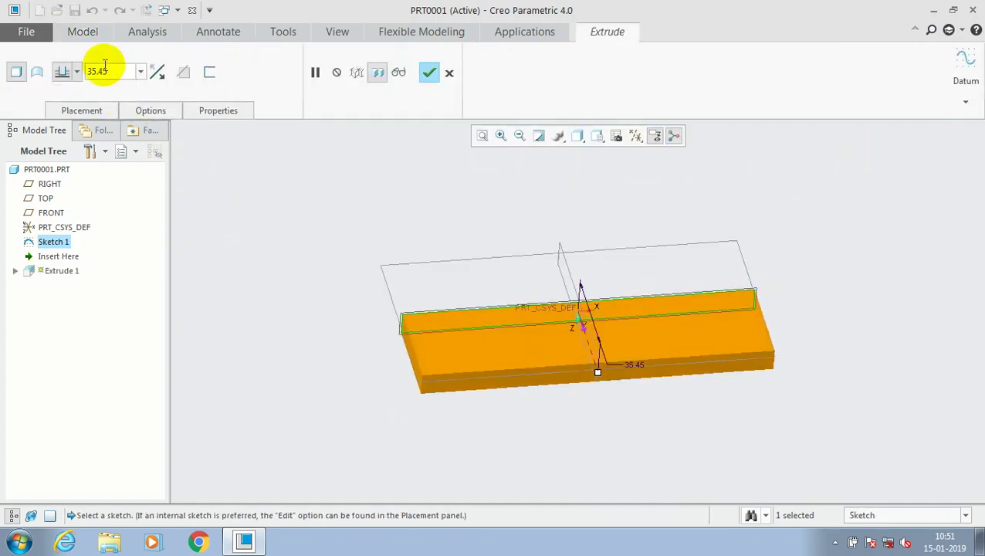
# Extrude the rectangle to a depth of 950 and select the resulting plate solid
pyautogui.write('950')
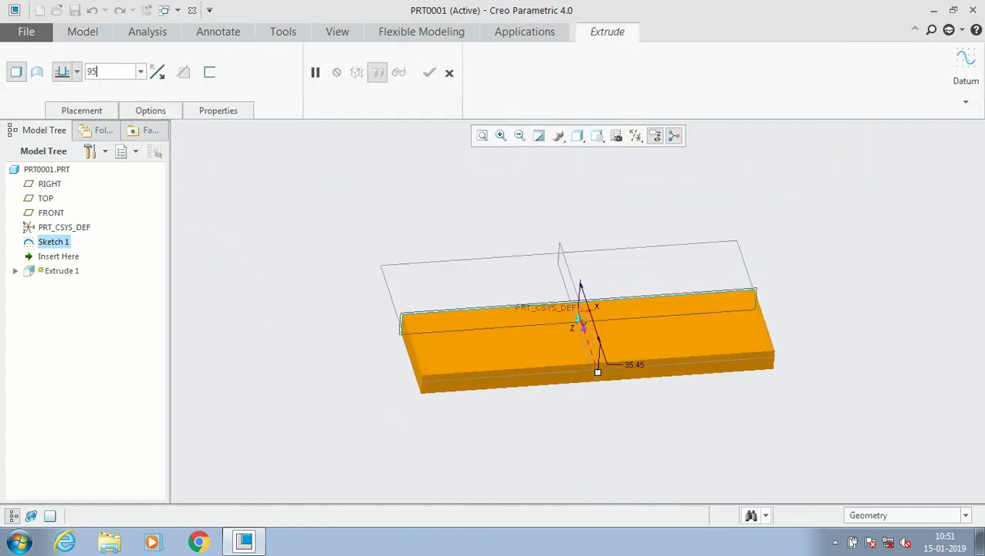
pyautogui.press('Return')
pyautogui.scroll(-5, 397, 220)
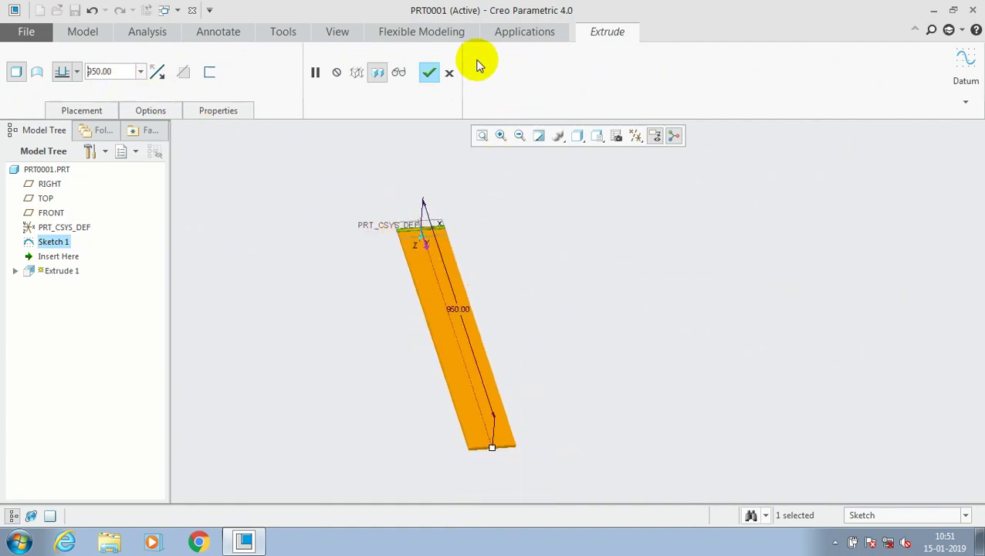
pyautogui.click(430, 73)
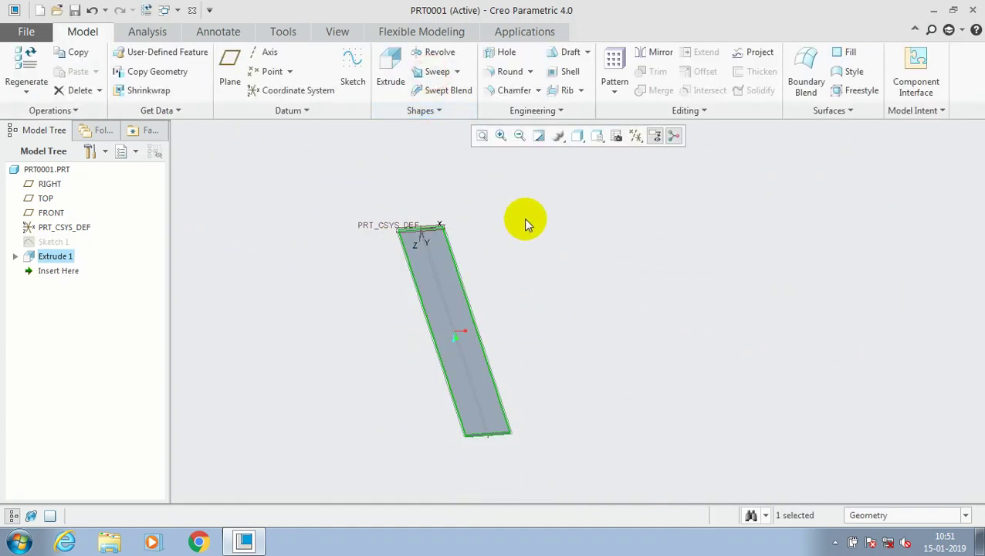
pyautogui.click(507, 280)
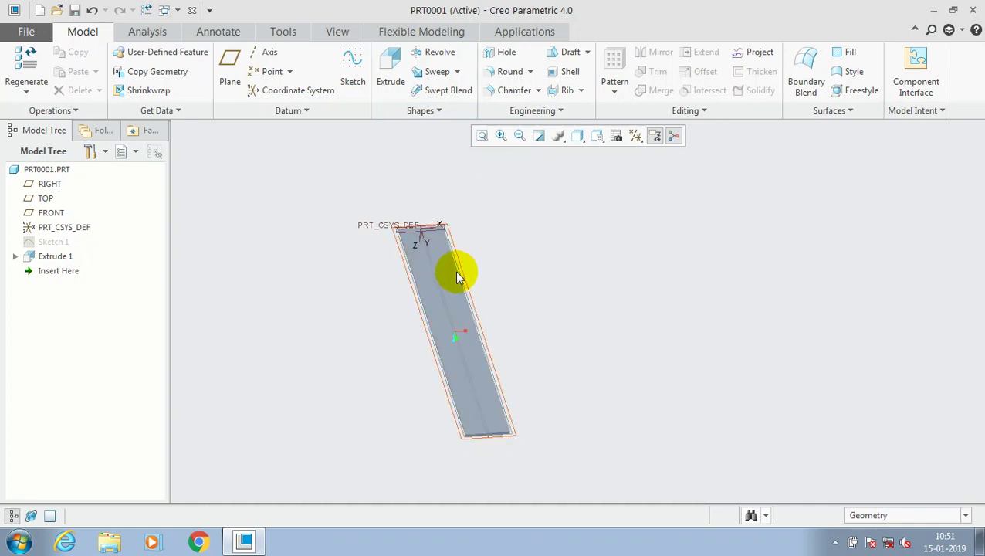
pyautogui.scroll(-2, 457, 276)
pyautogui.click(447, 261)
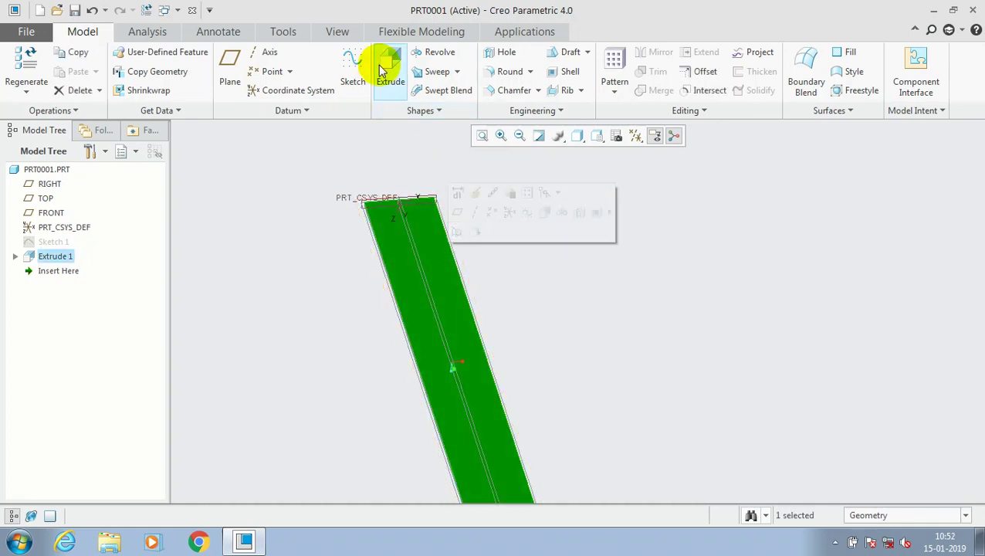
# Start Sketch 2 on the plate's face and orient it face-on
pyautogui.click(352, 62)
pyautogui.click(615, 137)
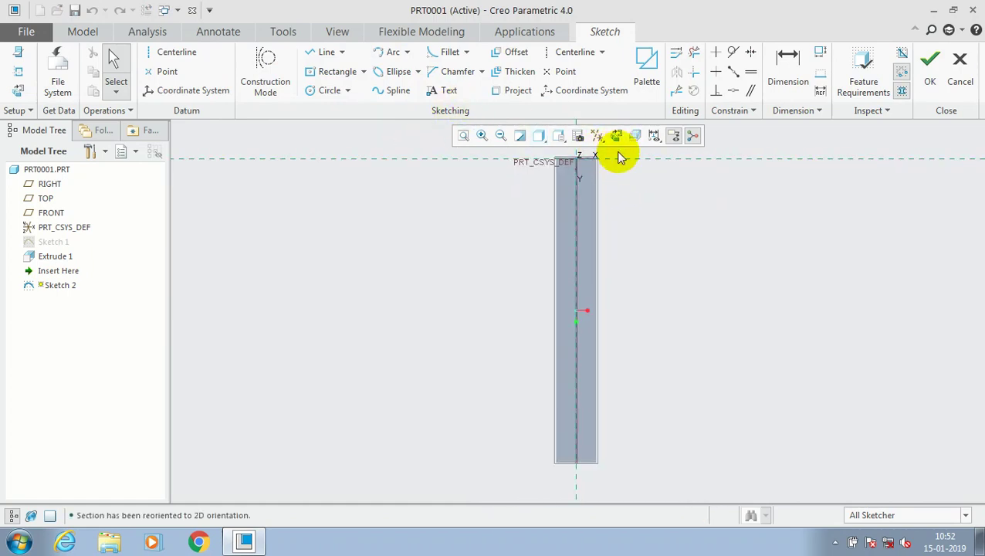
pyautogui.scroll(-2, 618, 156)
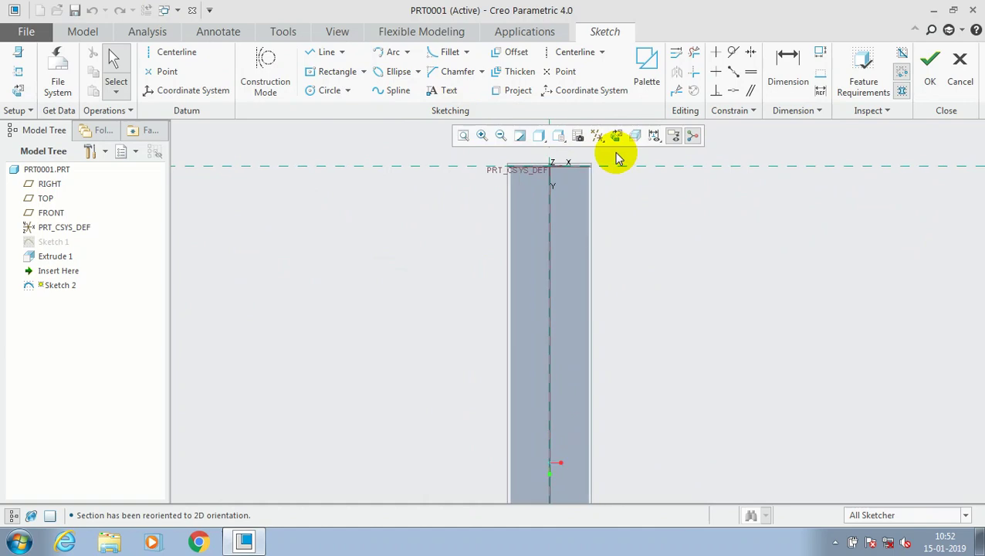
# Draw a small slanted parallelogram near the plate's top end
pyautogui.click(366, 73)
pyautogui.click(367, 138)
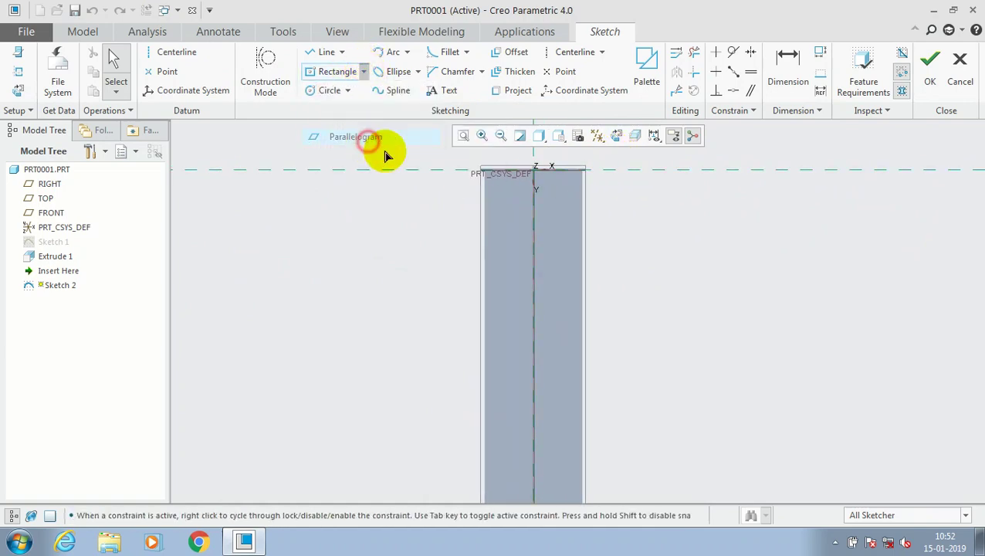
pyautogui.scroll(-2, 609, 198)
pyautogui.scroll(2, 484, 208)
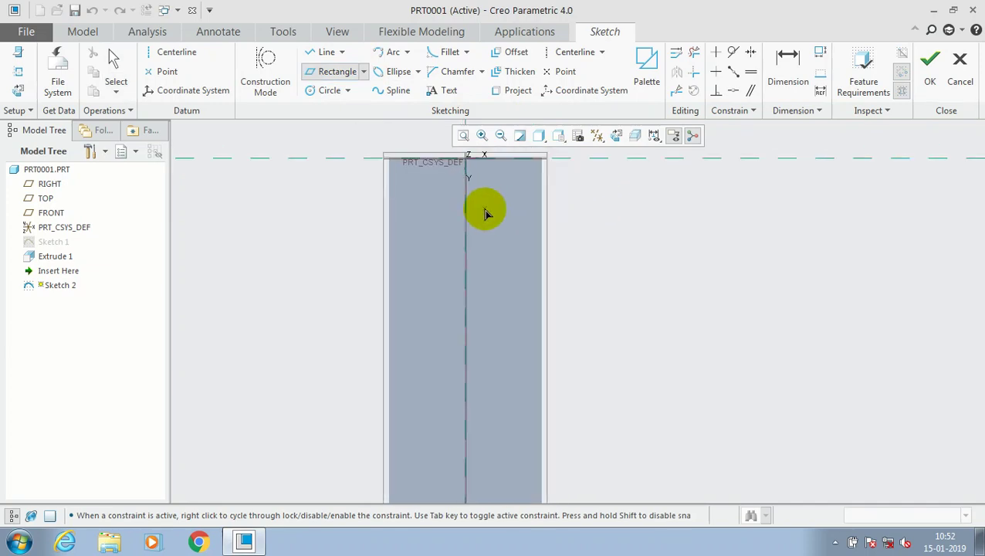
pyautogui.click(421, 213)
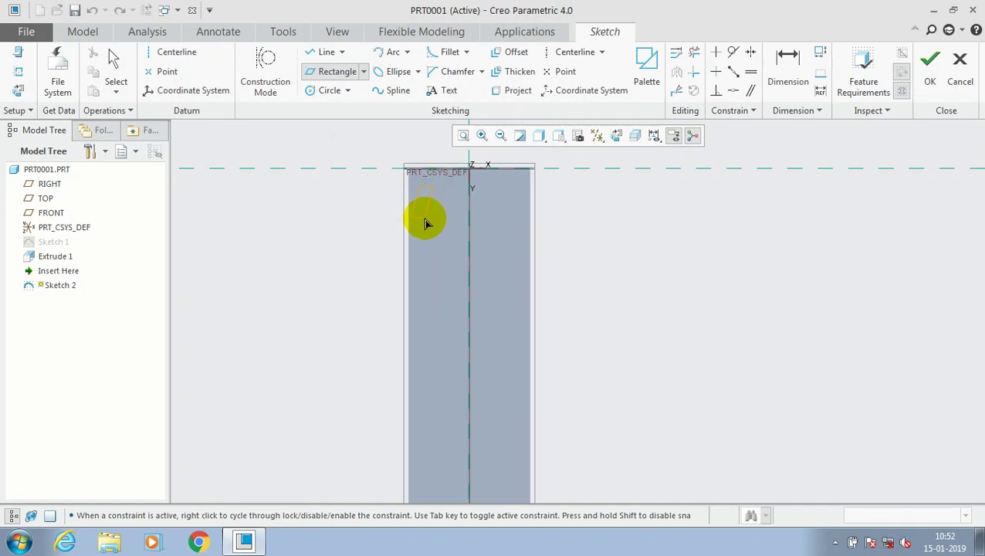
pyautogui.scroll(-4, 430, 220)
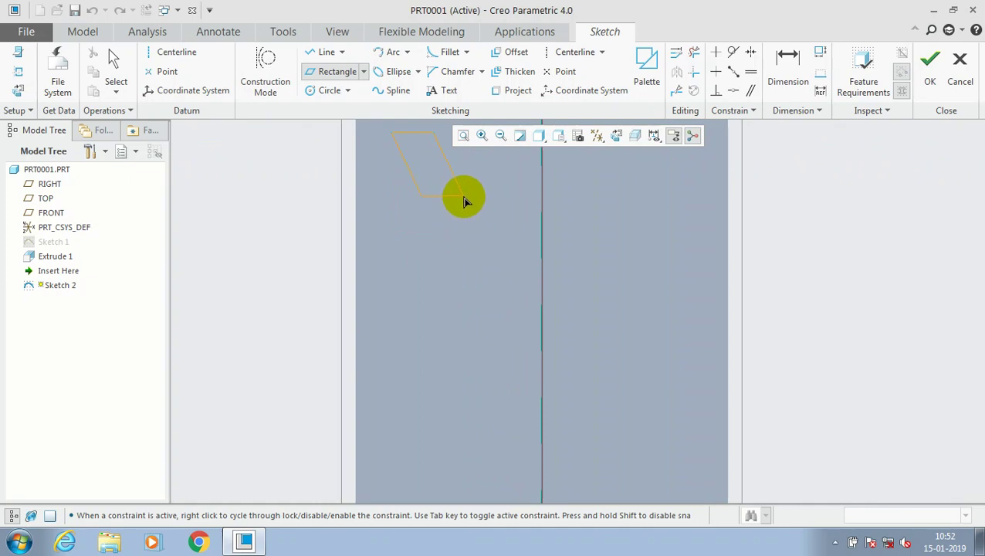
pyautogui.scroll(3, 468, 230)
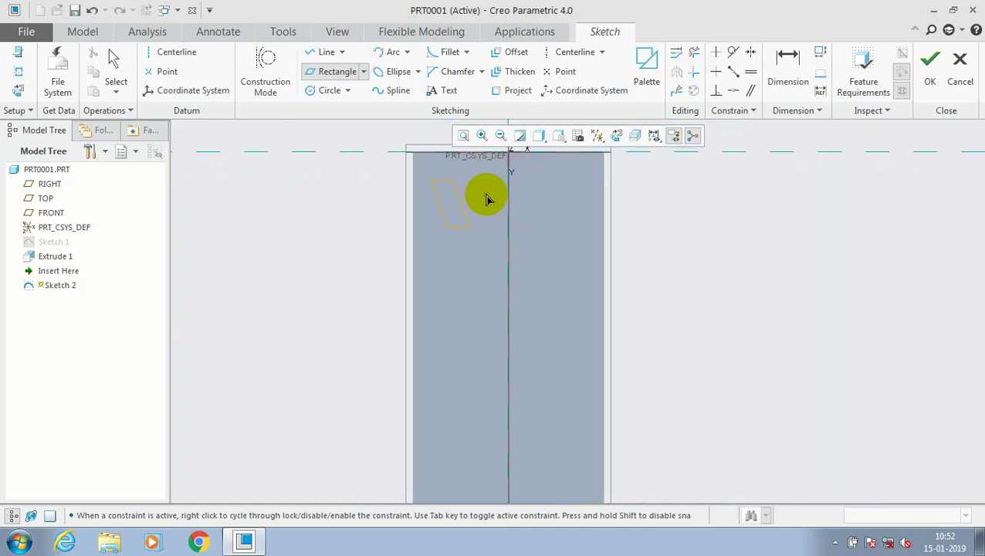
pyautogui.click(486, 199)
# Dimension the parallelogram's top edge to 1 and close Sketch 2
pyautogui.click(787, 69)
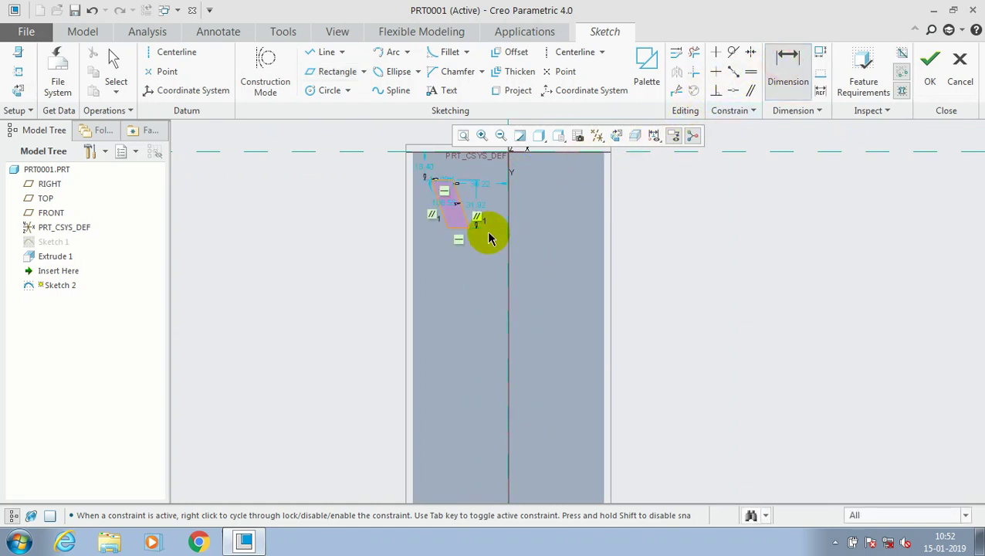
pyautogui.scroll(-2, 444, 186)
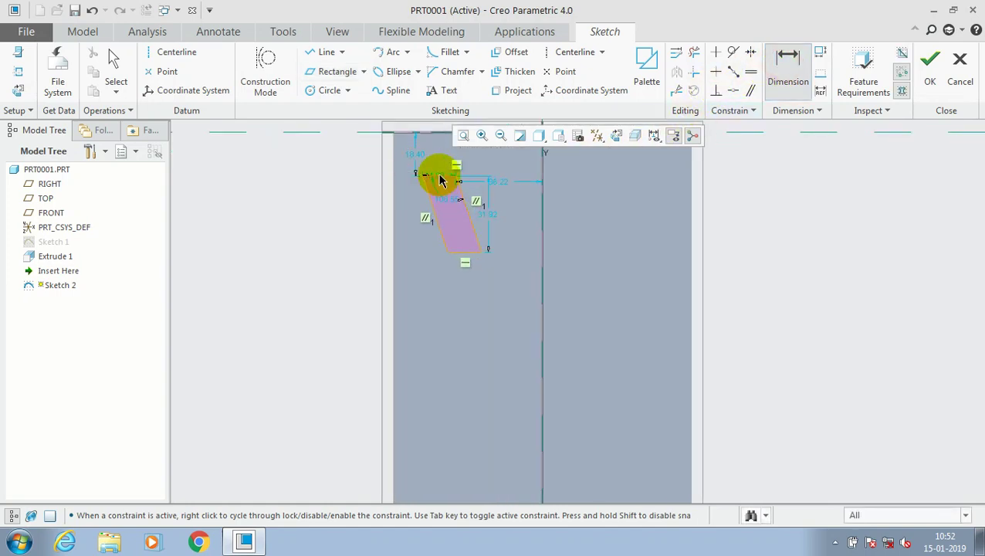
pyautogui.scroll(-3, 437, 179)
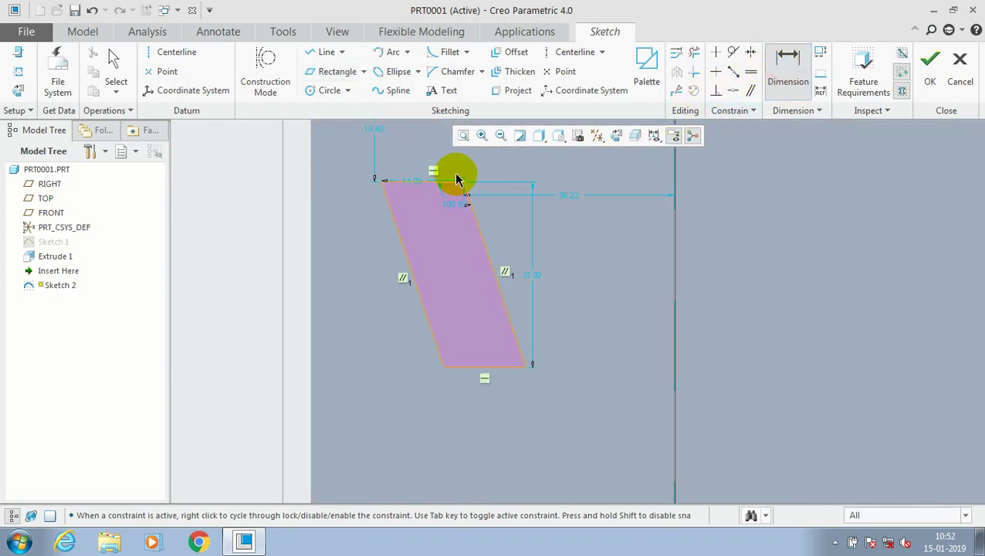
pyautogui.click(414, 179)
pyautogui.middleClick(414, 174)
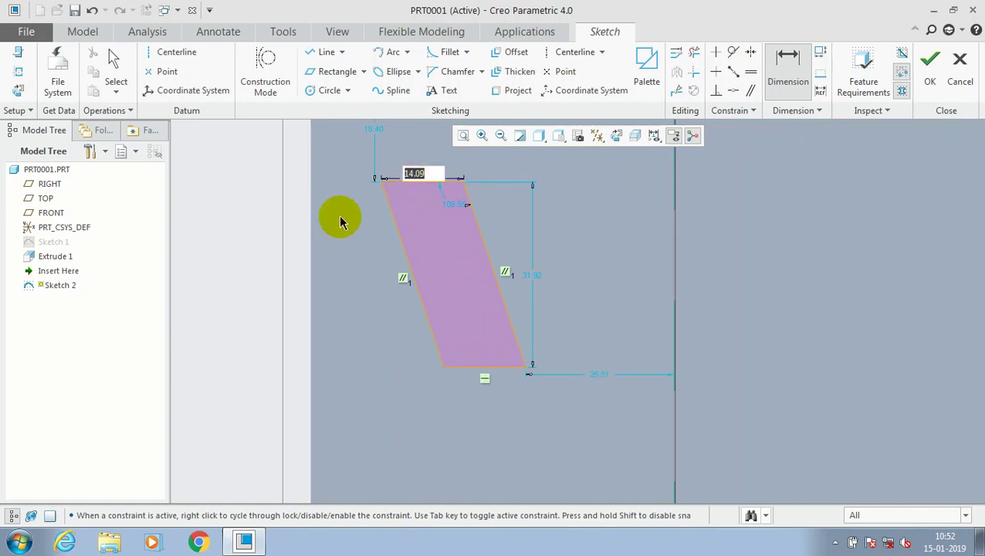
pyautogui.write('1')
pyautogui.press('Return')
pyautogui.scroll(2, 561, 279)
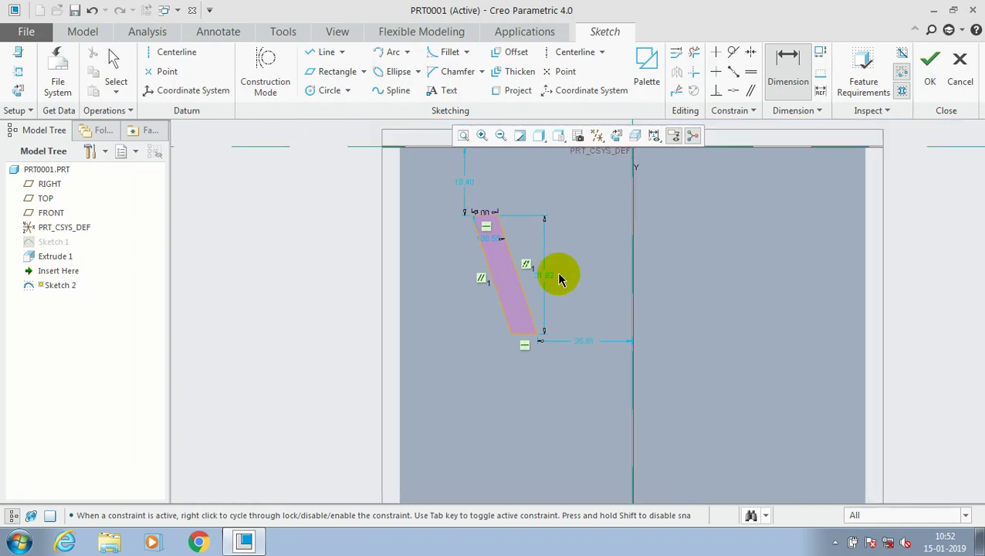
pyautogui.scroll(1, 561, 280)
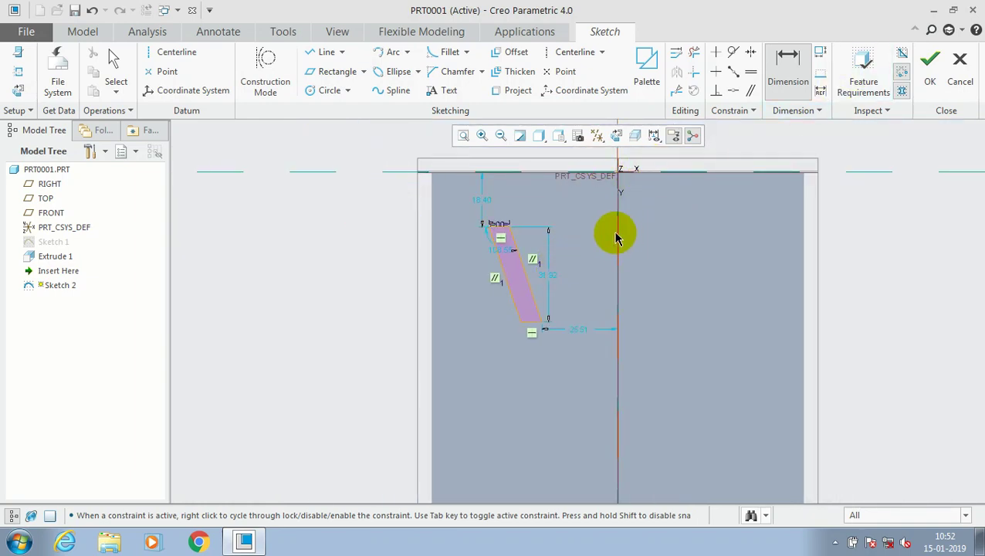
pyautogui.scroll(2, 618, 236)
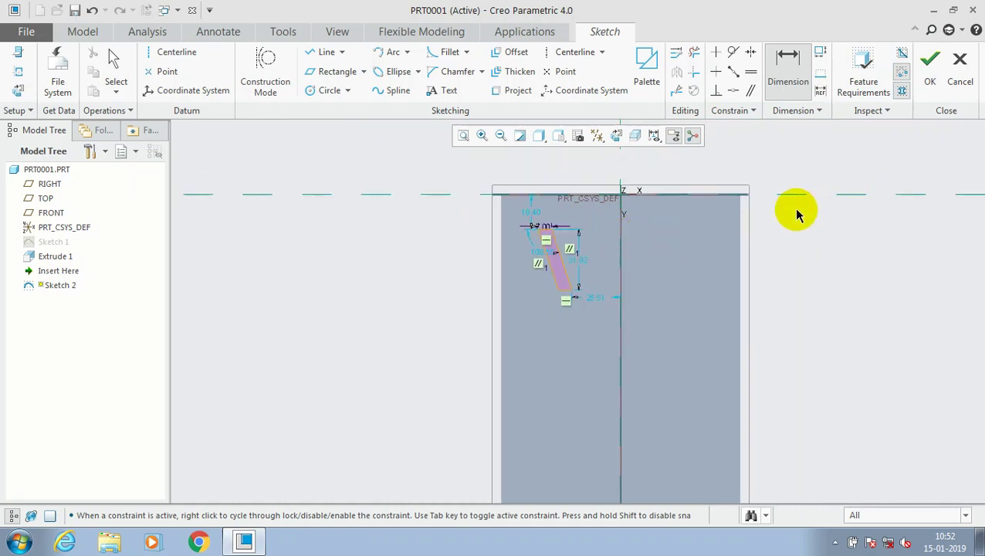
pyautogui.scroll(-2, 687, 235)
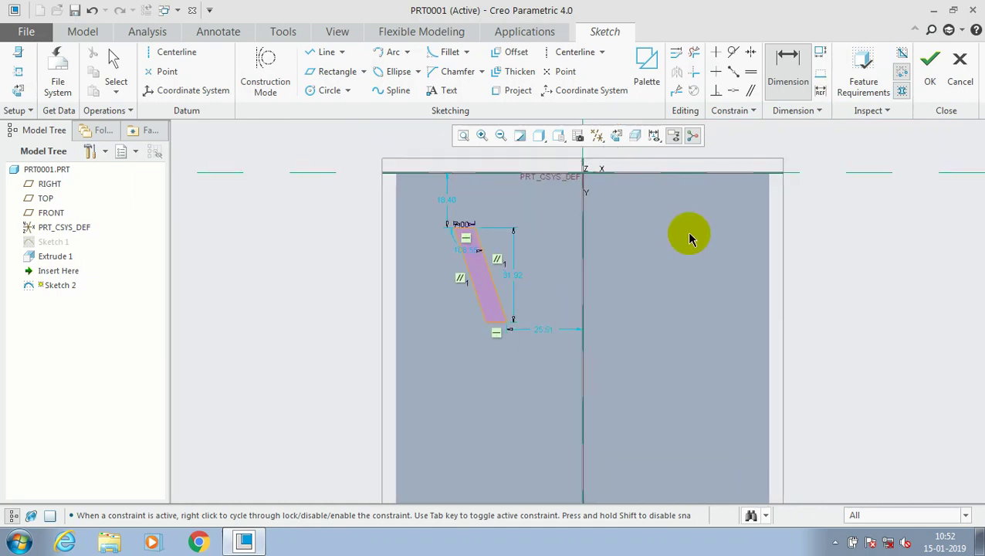
pyautogui.scroll(1, 688, 236)
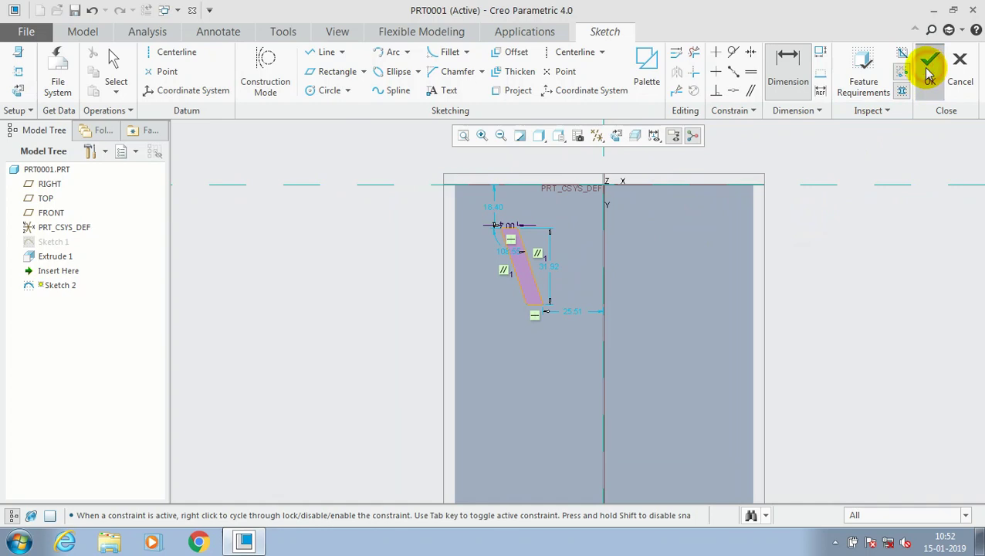
pyautogui.click(930, 74)
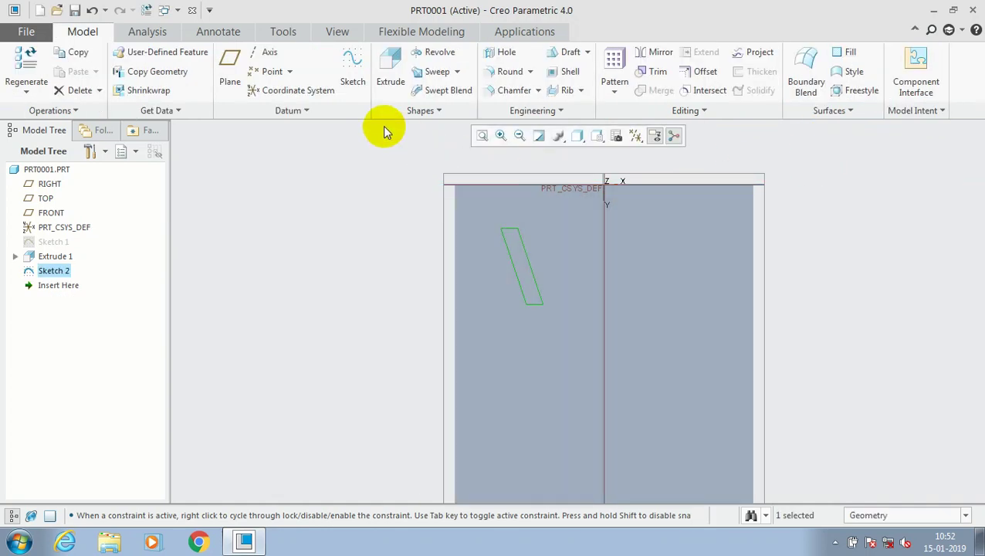
# Extrude Sketch 2 as a flipped 2.00-deep material cut, then select Extrude 2
pyautogui.click(384, 87)
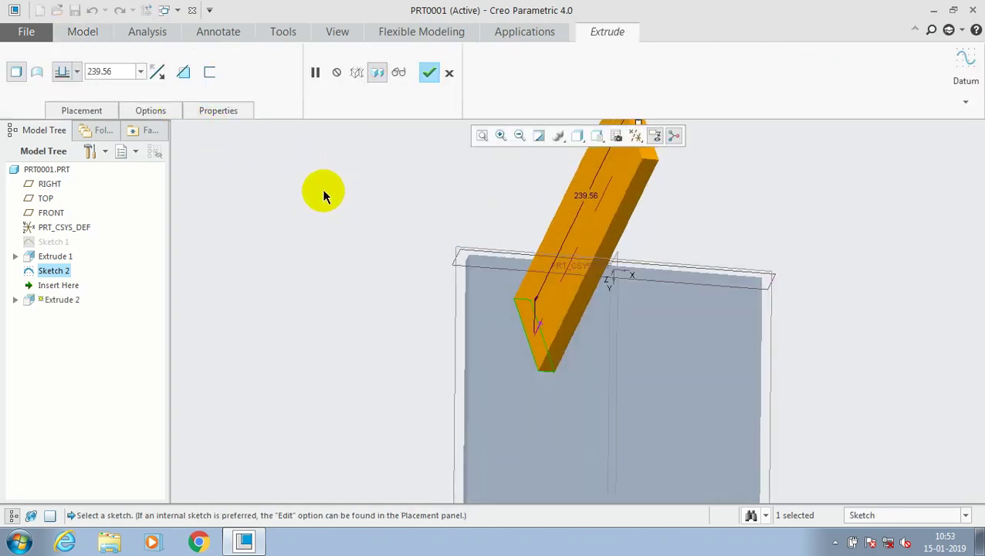
pyautogui.click(183, 73)
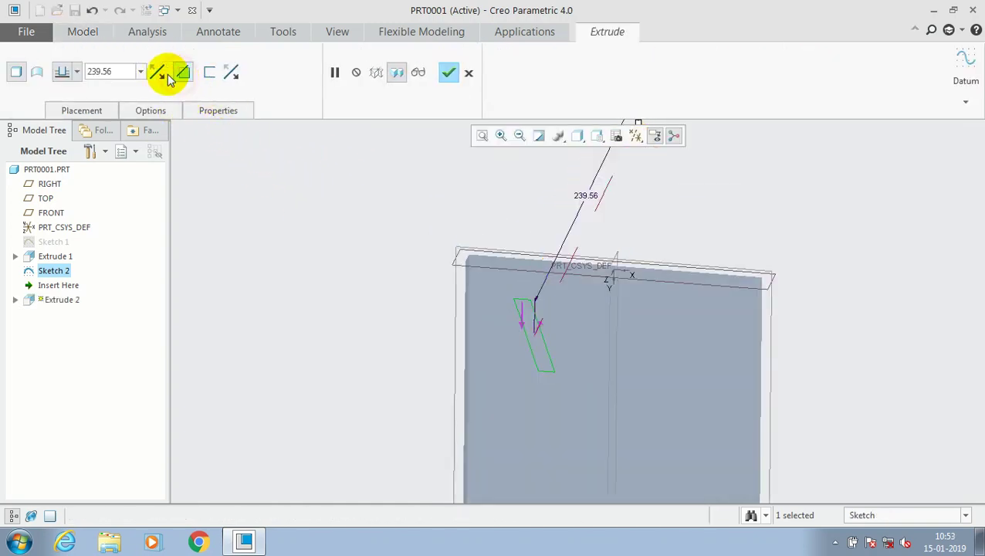
pyautogui.click(156, 72)
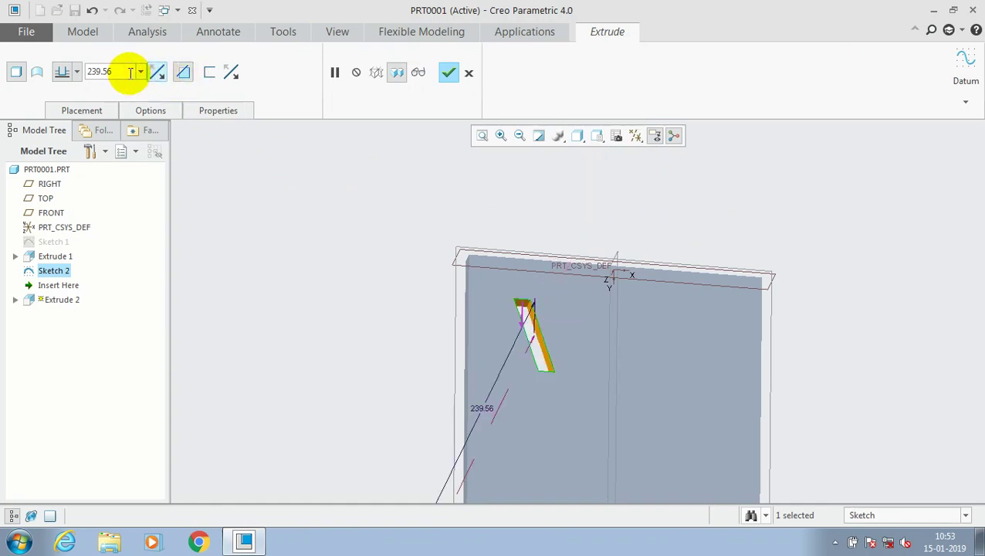
pyautogui.doubleClick(126, 72)
pyautogui.write('2')
pyautogui.press('Return')
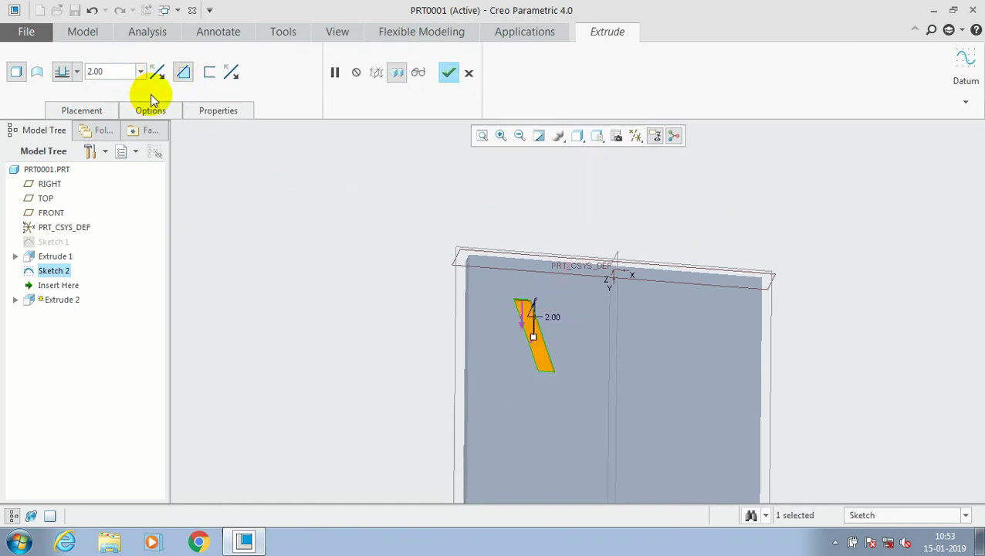
pyautogui.click(449, 72)
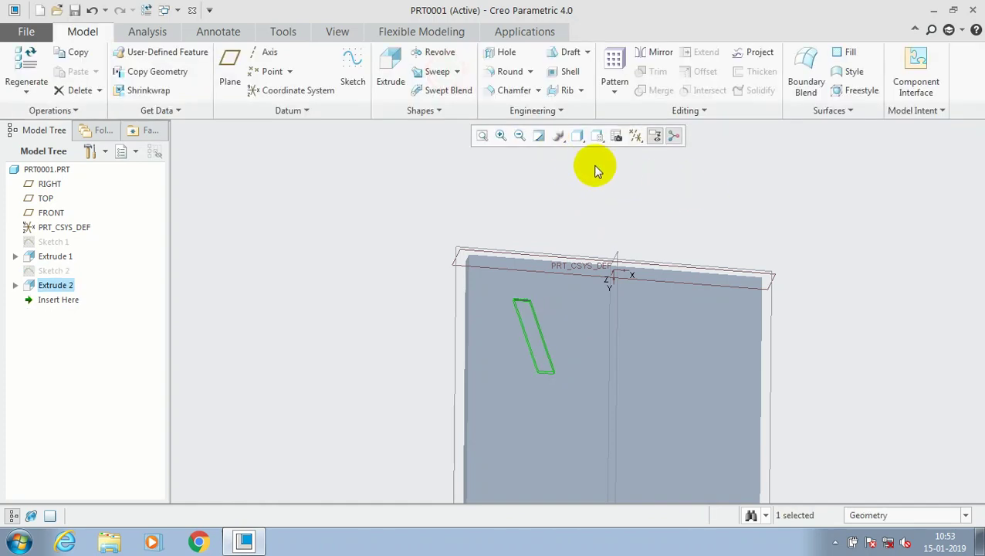
pyautogui.click(576, 189)
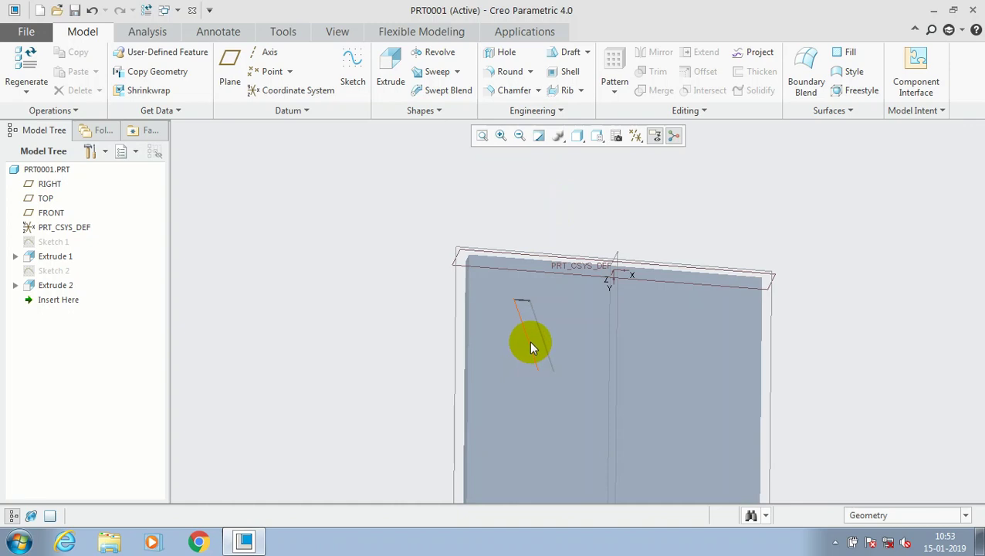
pyautogui.click(529, 342)
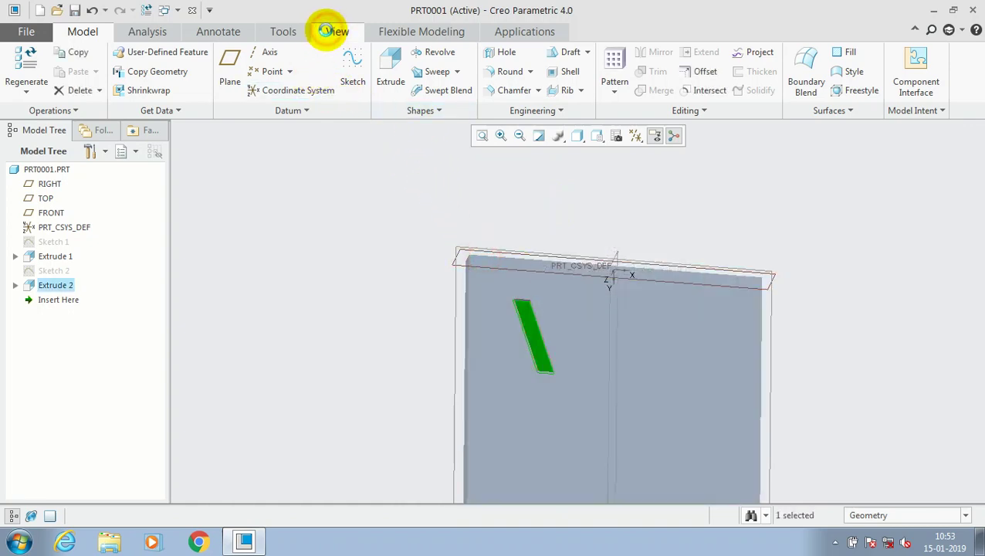
pyautogui.click(311, 35)
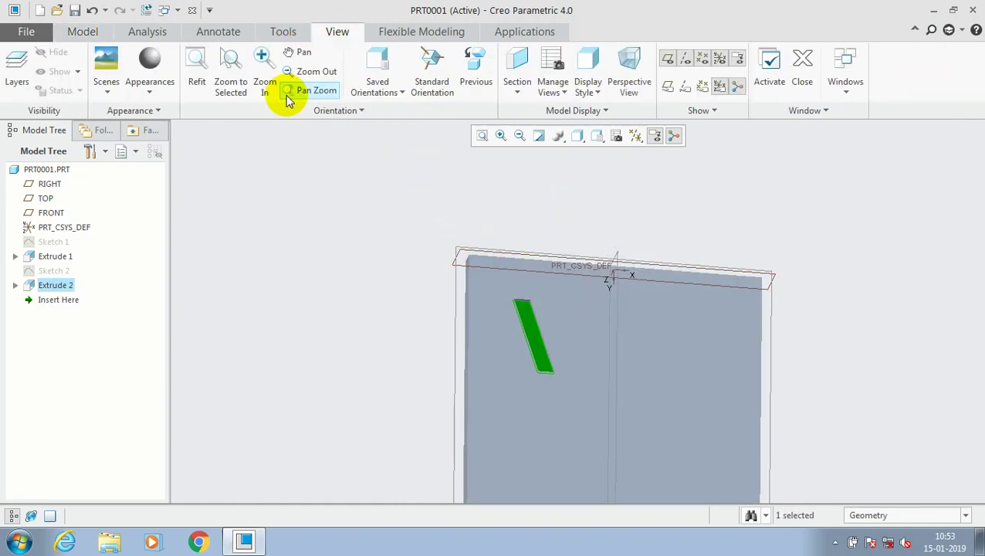
# Apply the red appearance to the slanted cut and refit the tilted plate view
pyautogui.click(143, 98)
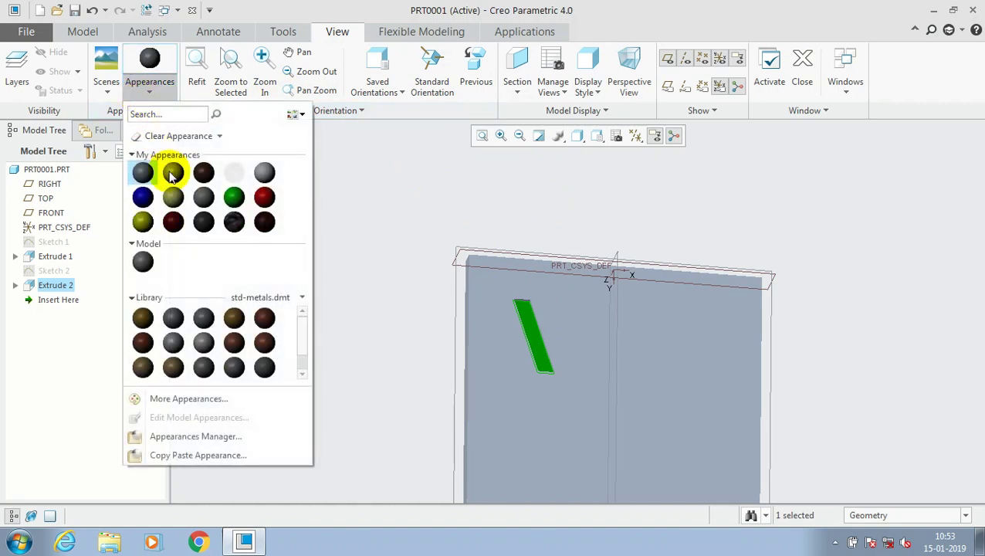
pyautogui.click(263, 195)
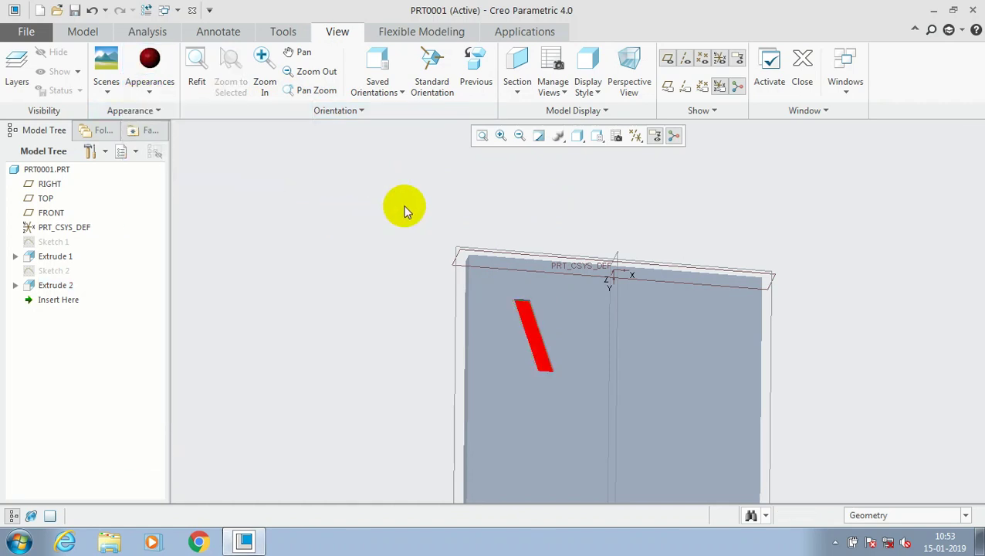
pyautogui.scroll(2, 399, 193)
pyautogui.scroll(2, 397, 187)
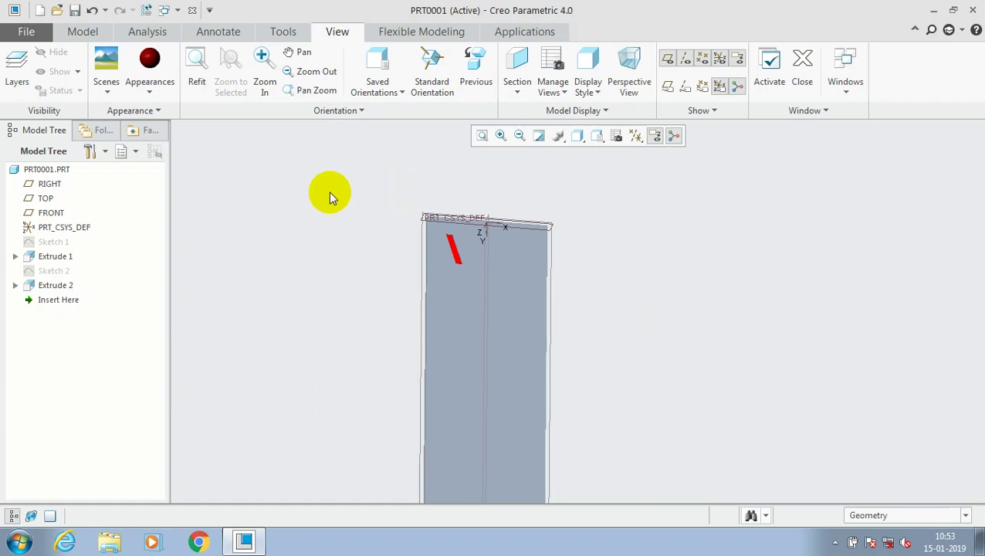
pyautogui.moveTo(329, 191); pyautogui.dragTo(403, 457, button='middle')
pyautogui.scroll(2, 403, 423)
pyautogui.click(482, 135)
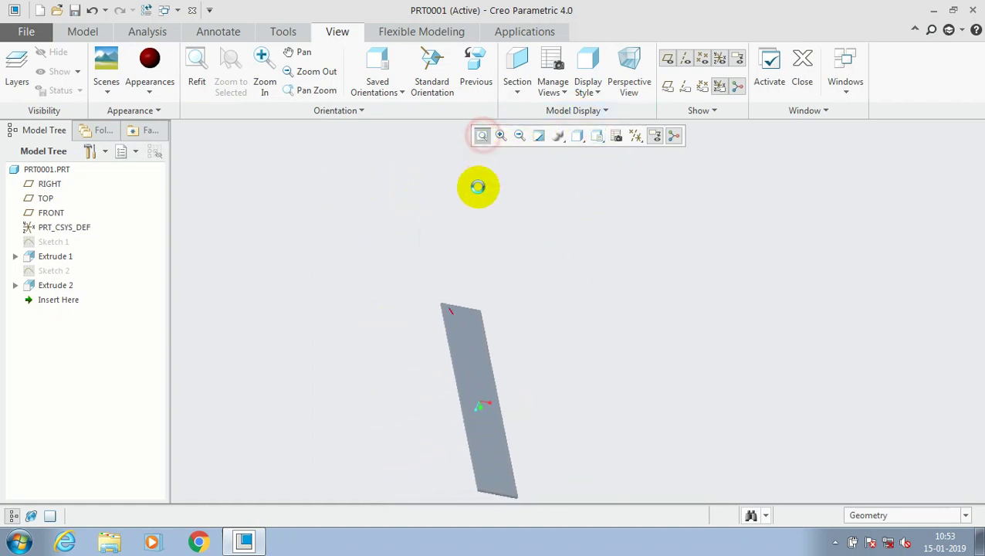
pyautogui.click(93, 35)
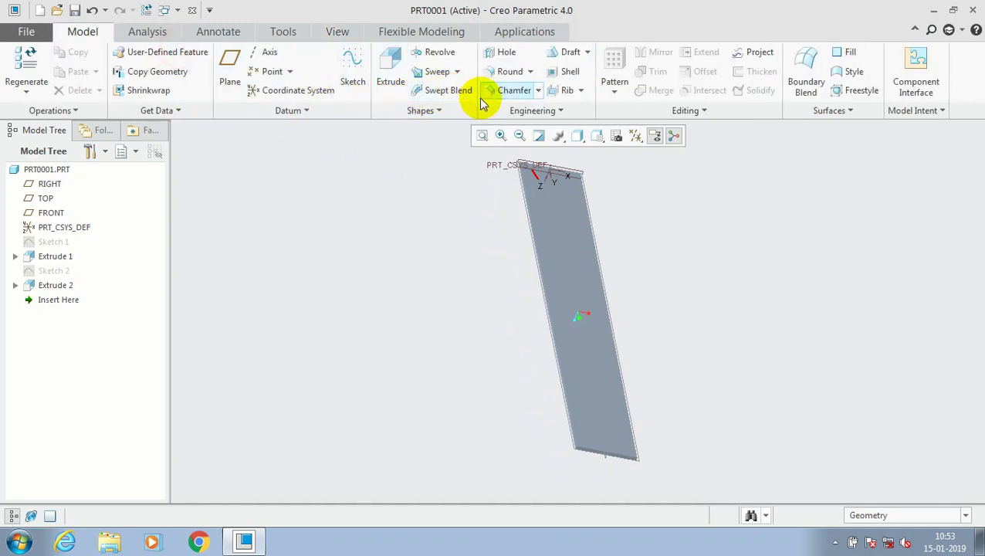
# Start a Direction-type pattern of Extrude 2
pyautogui.click(53, 285)
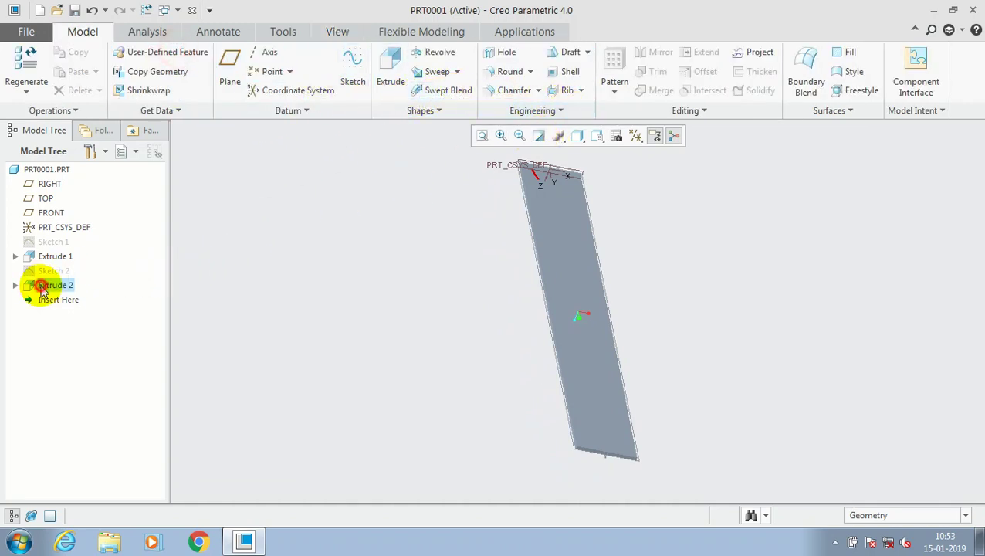
pyautogui.click(615, 88)
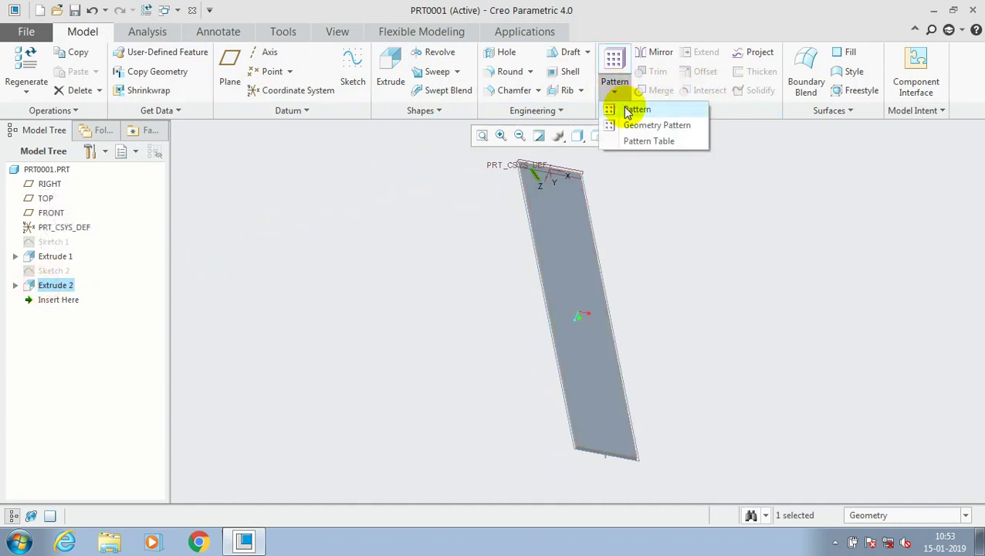
pyautogui.click(614, 109)
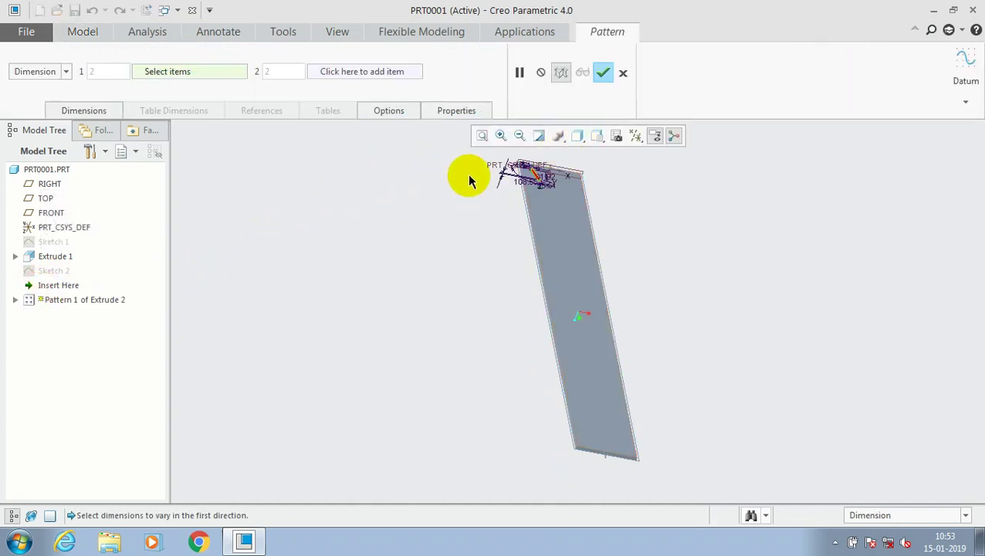
pyautogui.click(66, 71)
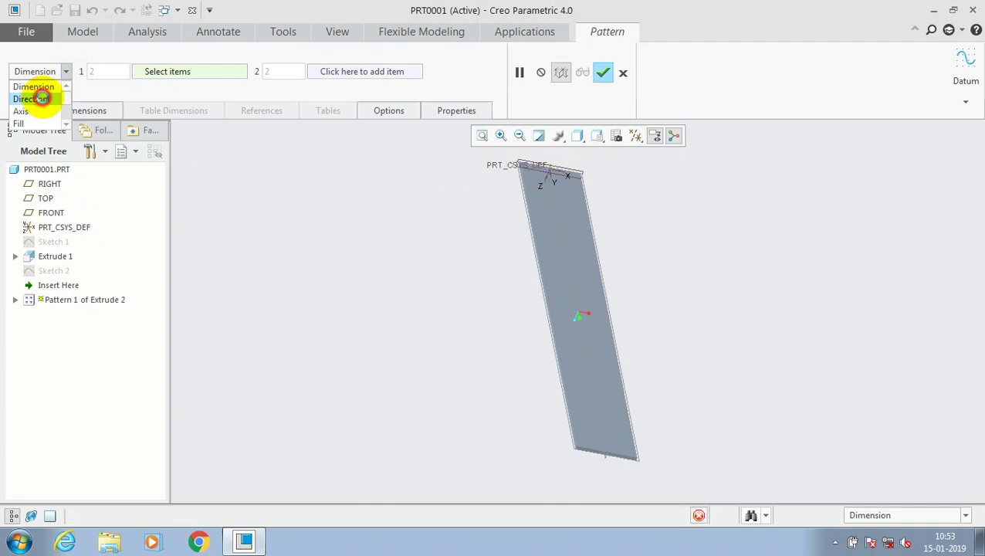
pyautogui.click(40, 97)
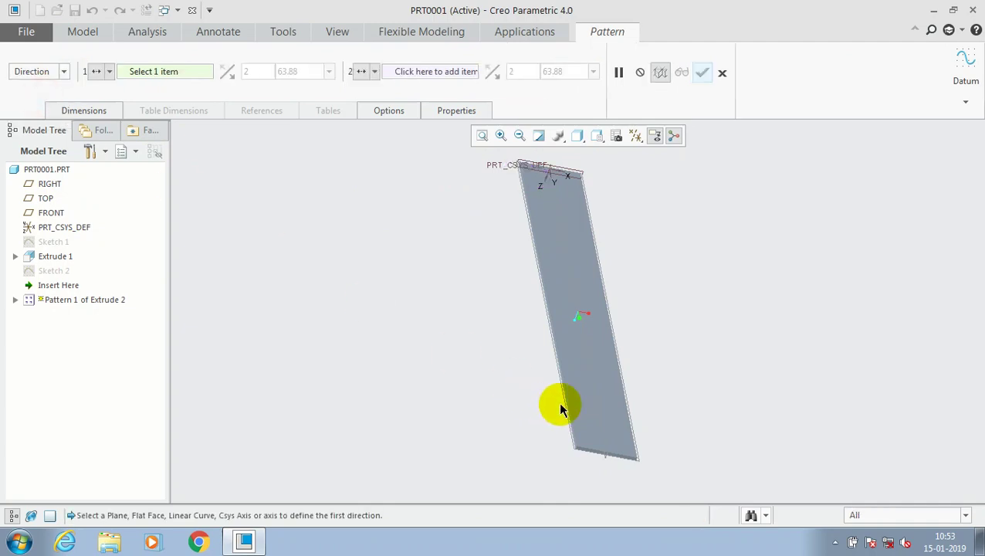
# Pattern the cut along the reversed top edge with 2 copies at 23 spacing
pyautogui.click(589, 451)
pyautogui.scroll(3, 540, 150)
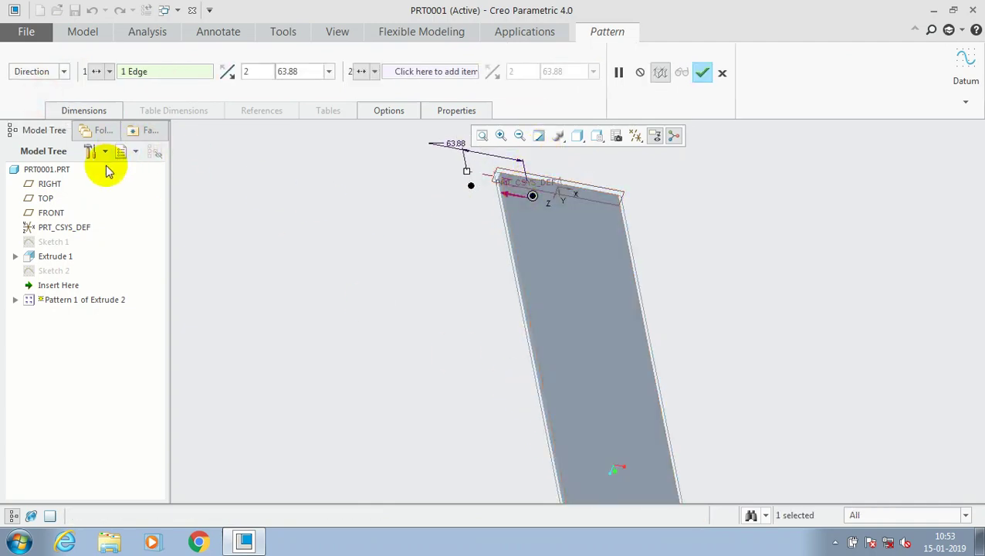
pyautogui.click(228, 74)
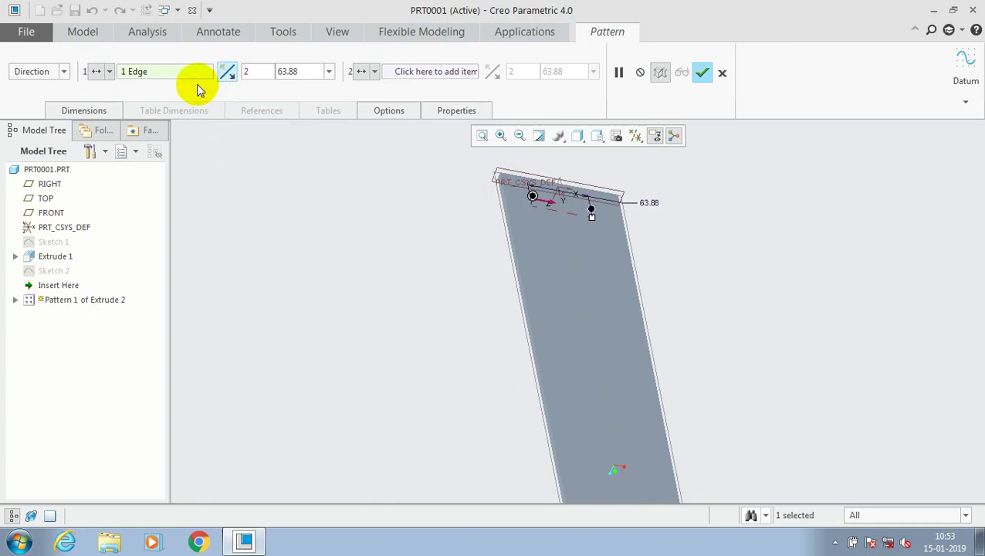
pyautogui.click(318, 71)
pyautogui.write('15')
pyautogui.press('Return')
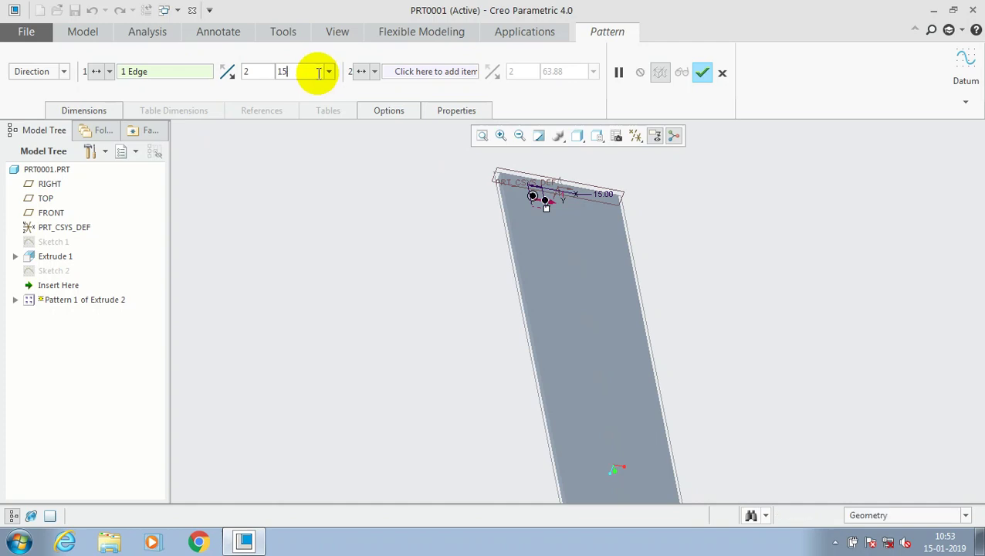
pyautogui.write('23')
pyautogui.press('Return')
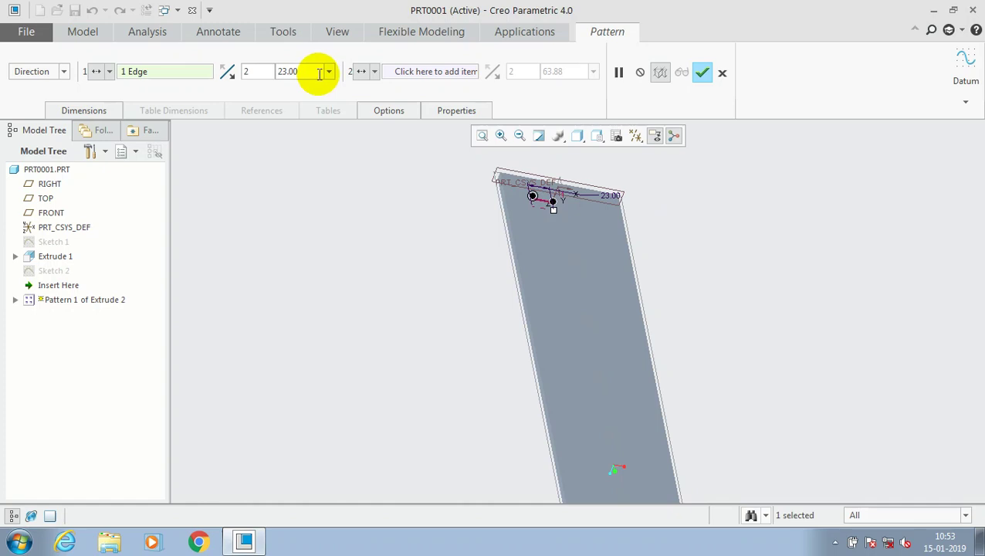
pyautogui.click(702, 71)
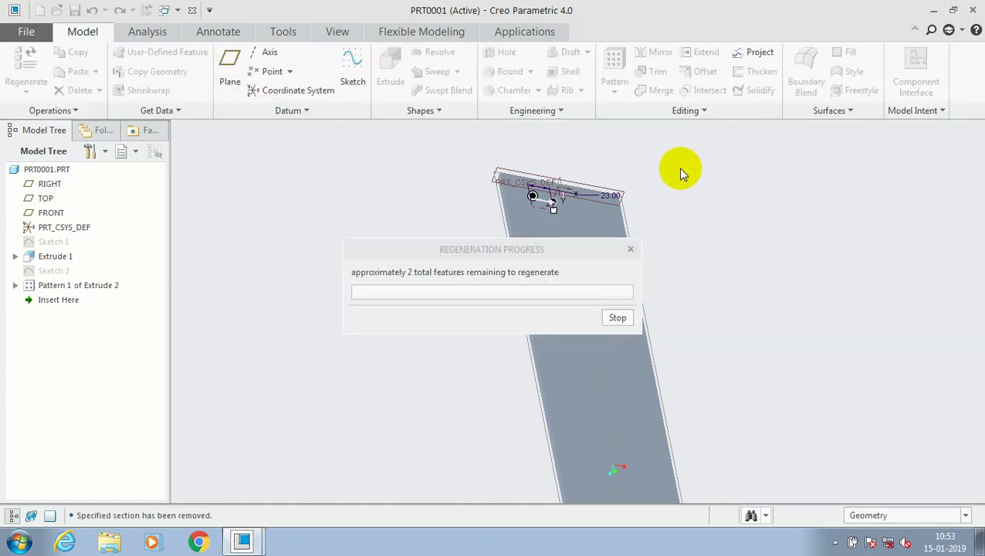
pyautogui.moveTo(682, 235); pyautogui.dragTo(744, 223, button='middle')
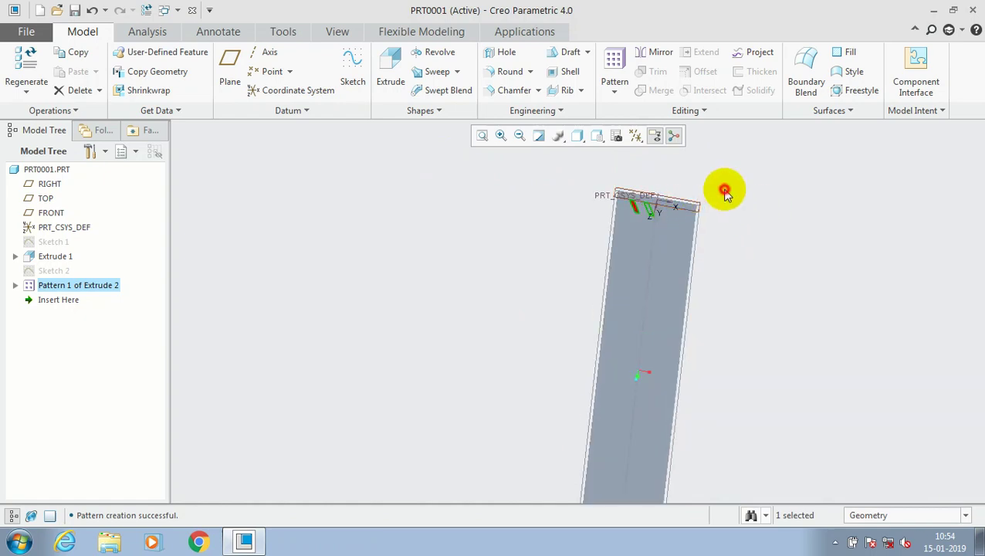
# Select Pattern 1 of Extrude 2 in the model tree
pyautogui.click(725, 193)
pyautogui.click(81, 286)
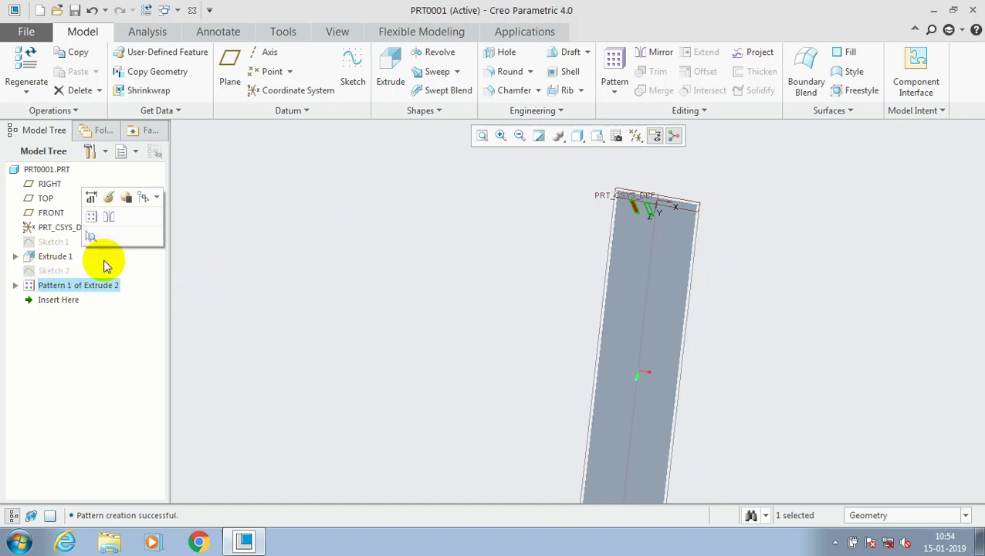
# Start a Direction pattern of Pattern 1 along the plate's long left edge
pyautogui.click(614, 91)
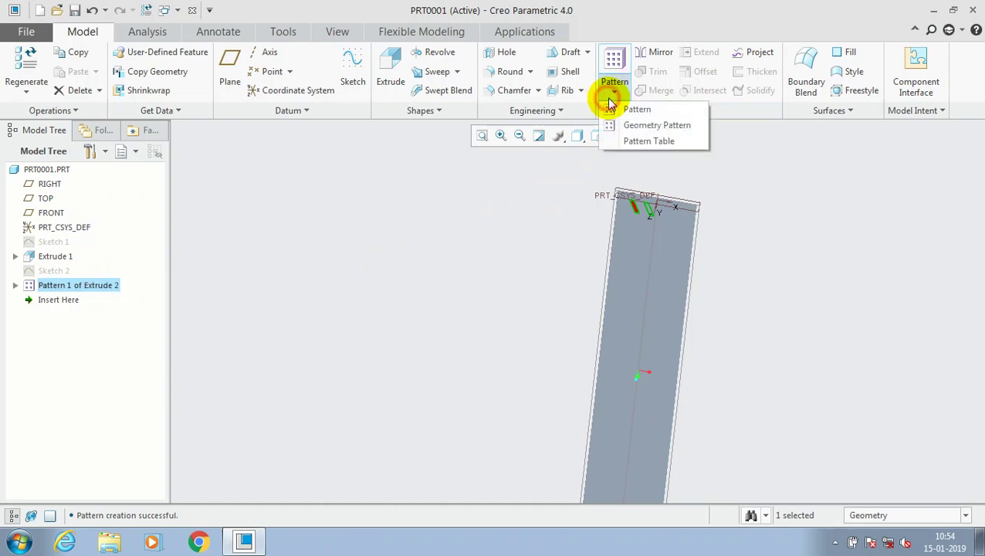
pyautogui.click(631, 107)
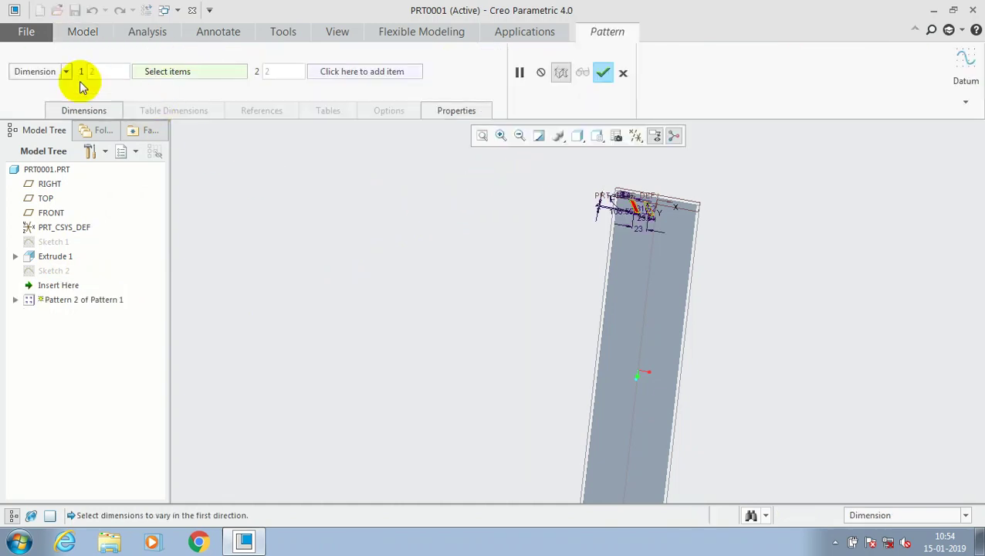
pyautogui.click(66, 71)
pyautogui.click(29, 100)
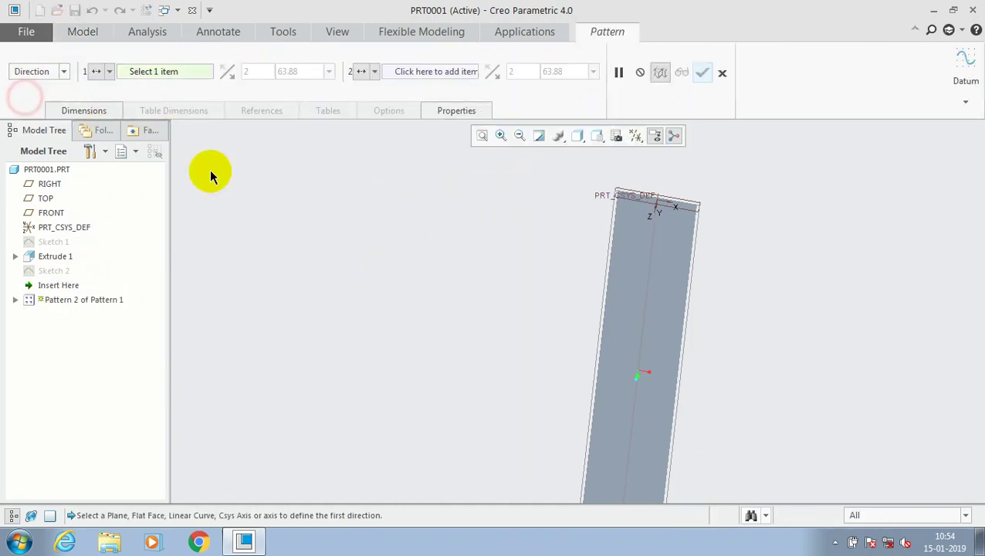
pyautogui.click(607, 285)
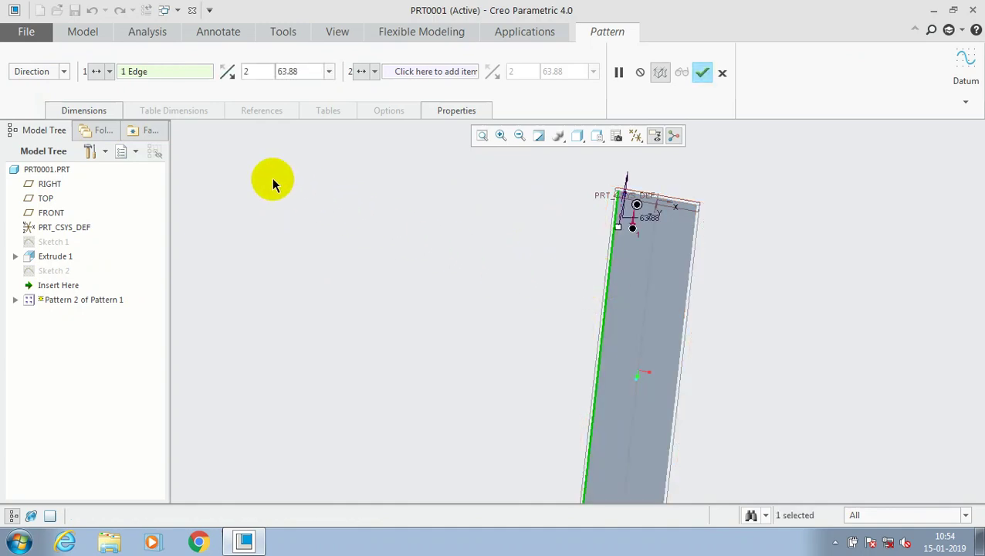
# Set 20 copies at 45 spacing and finish Pattern 2
pyautogui.doubleClick(254, 70)
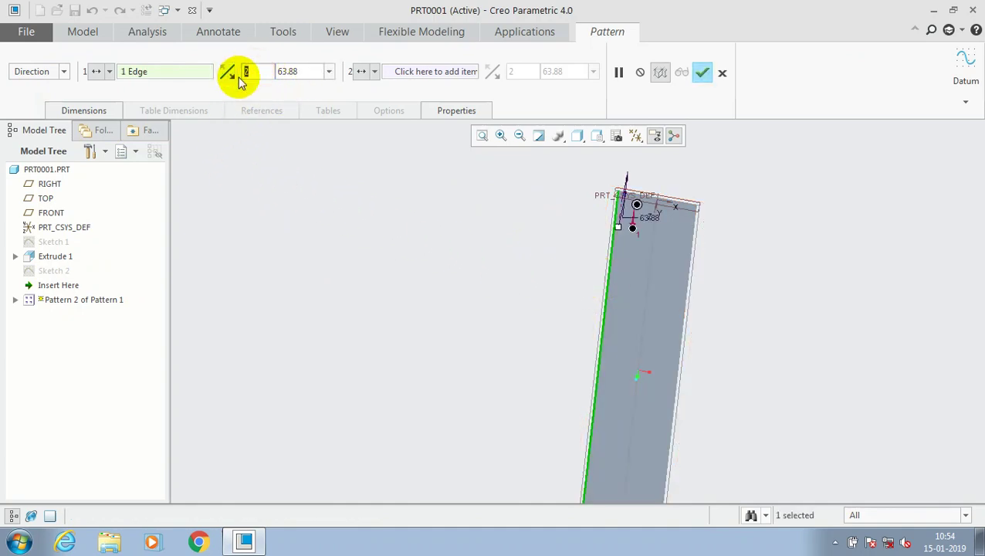
pyautogui.write('22')
pyautogui.press('Return')
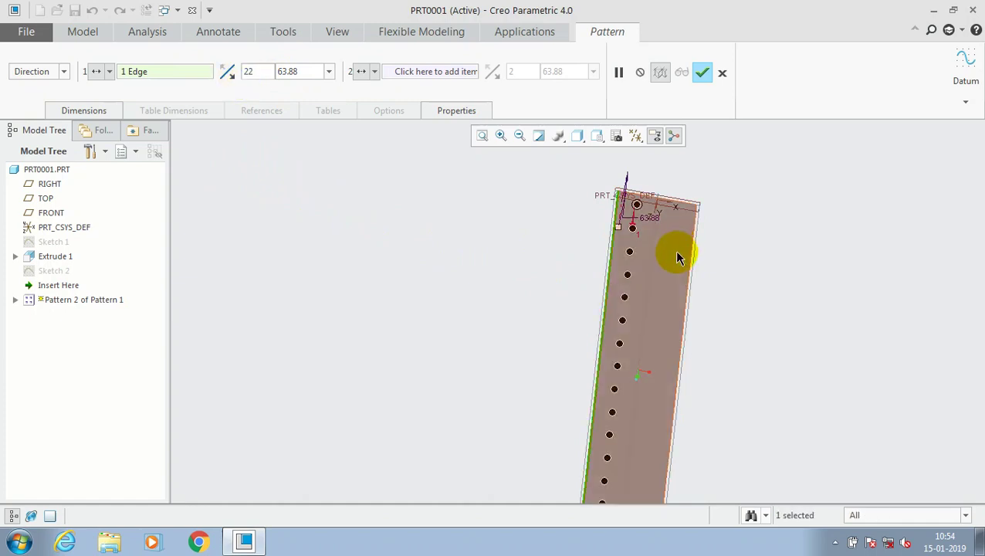
pyautogui.scroll(2, 629, 299)
pyautogui.scroll(2, 629, 300)
pyautogui.doubleClick(306, 73)
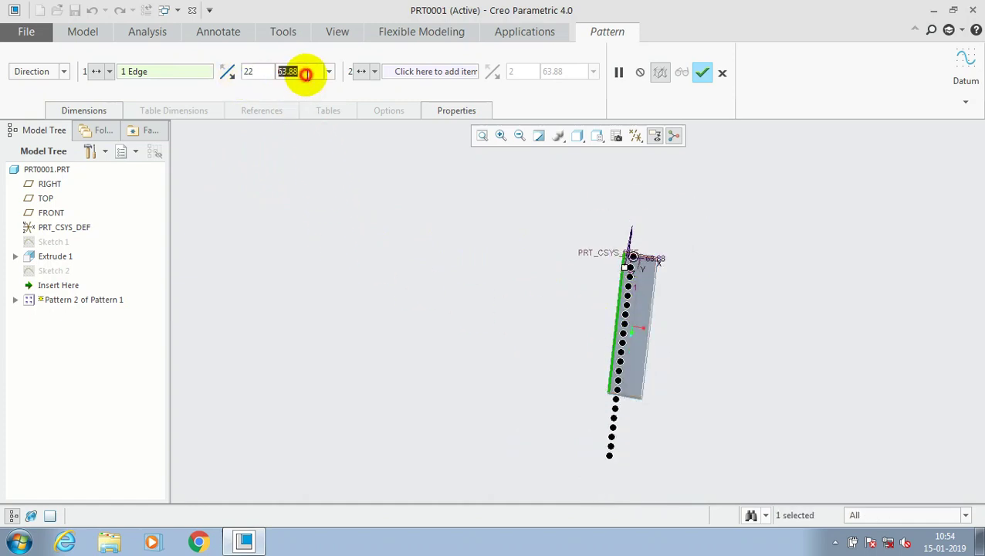
pyautogui.write('35')
pyautogui.press('Return')
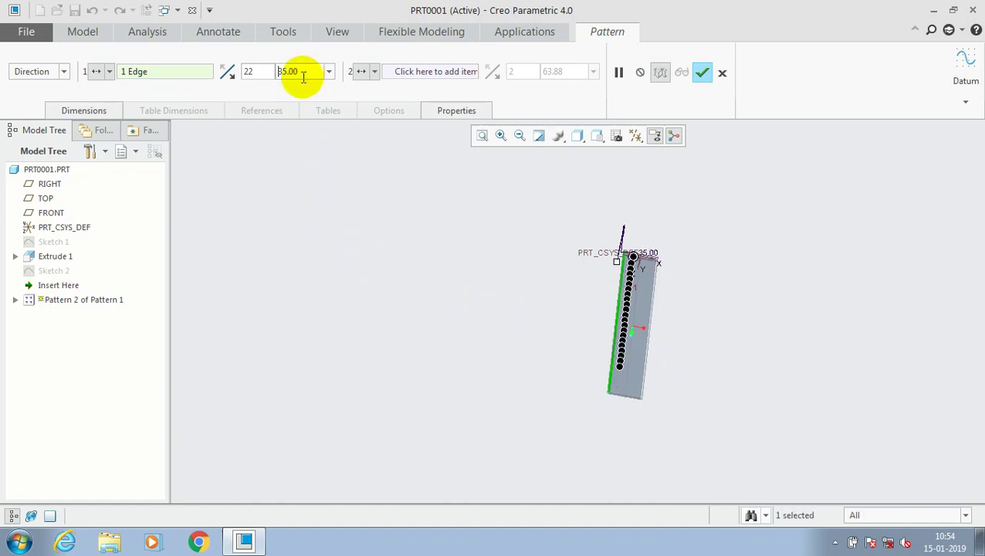
pyautogui.doubleClick(301, 75)
pyautogui.write('45')
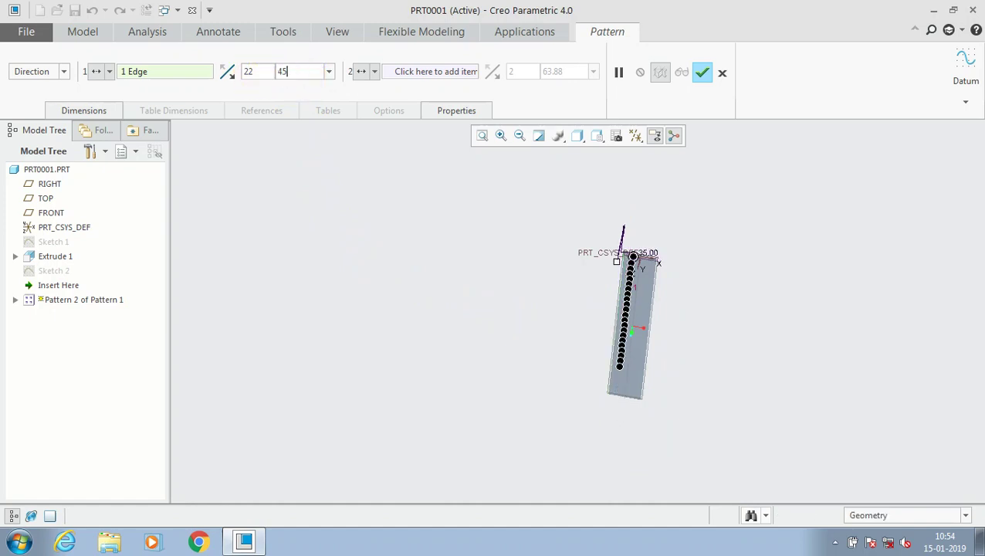
pyautogui.press('Return')
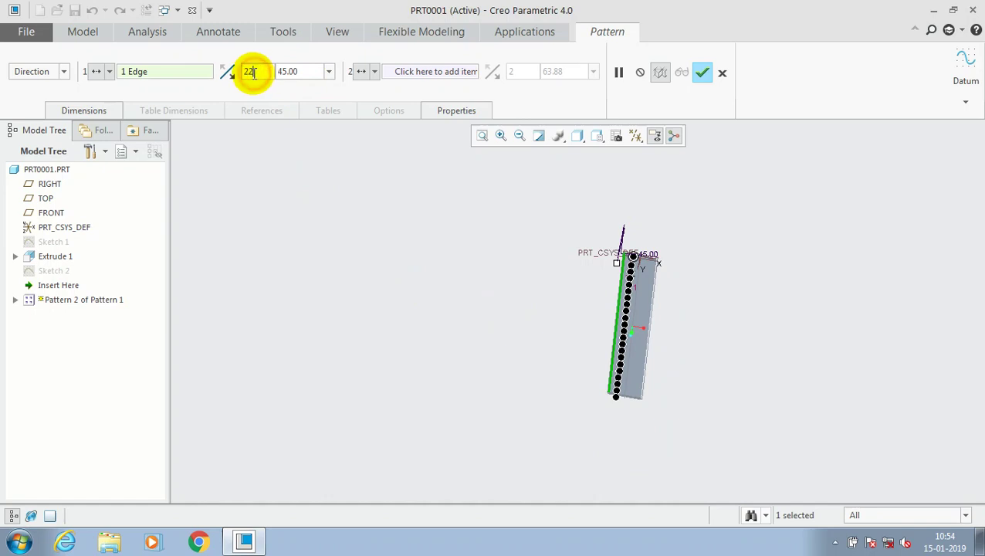
pyautogui.doubleClick(249, 72)
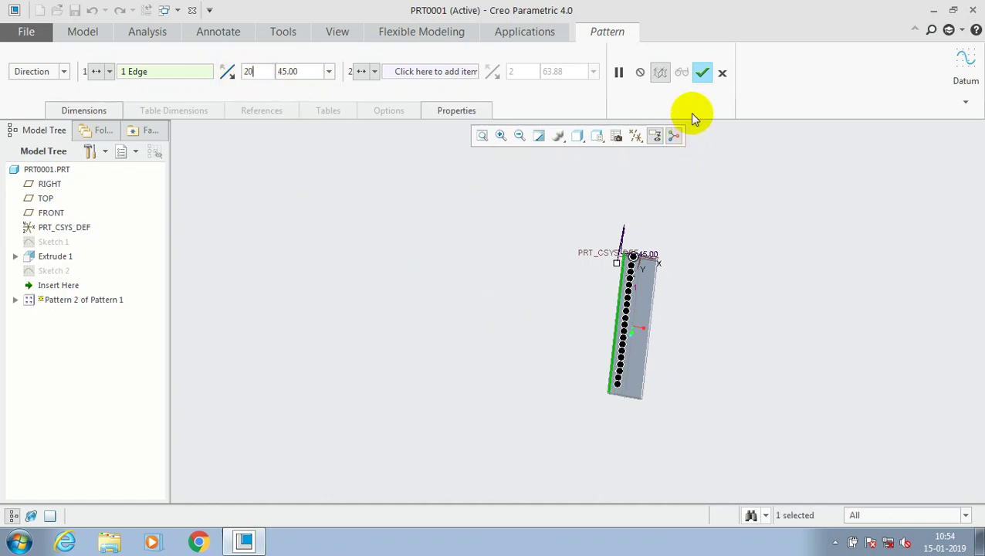
pyautogui.click(701, 73)
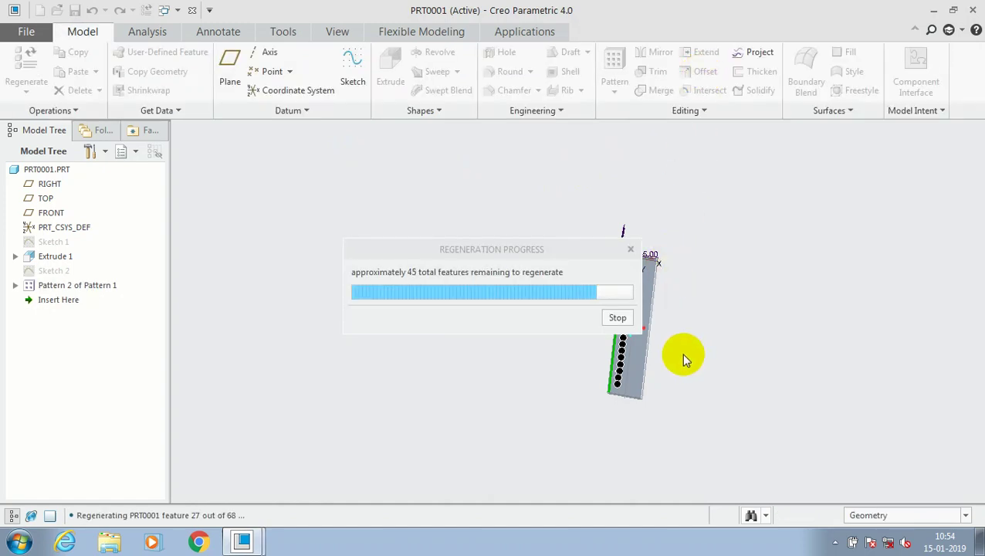
pyautogui.moveTo(678, 352); pyautogui.dragTo(663, 331, button='middle')
pyautogui.moveTo(656, 246); pyautogui.dragTo(610, 243, button='middle')
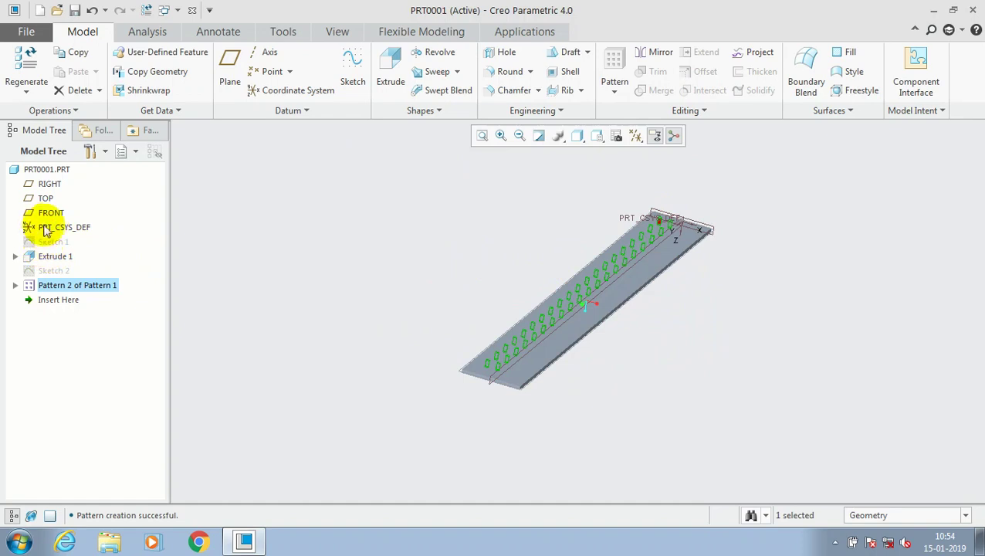
pyautogui.click(44, 199)
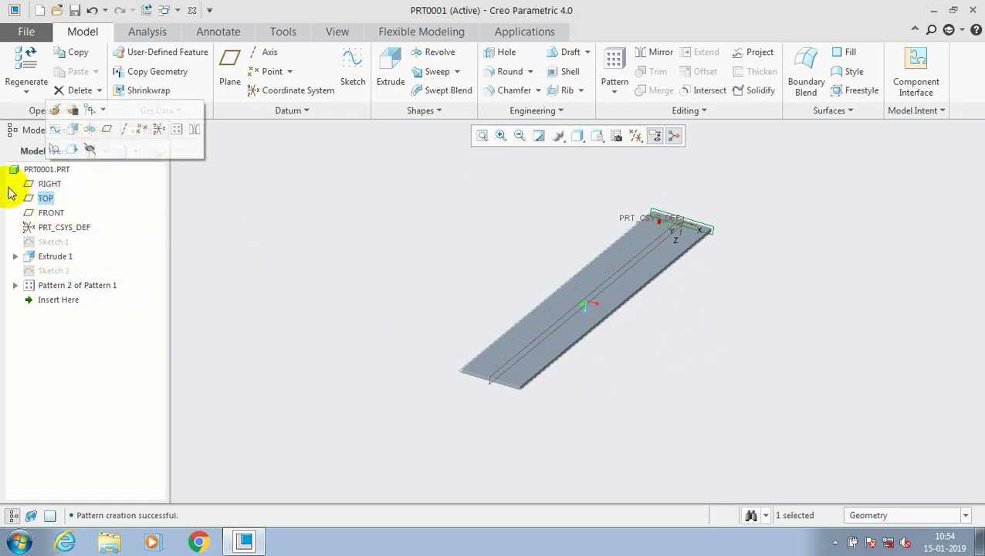
pyautogui.click(50, 213)
pyautogui.click(49, 184)
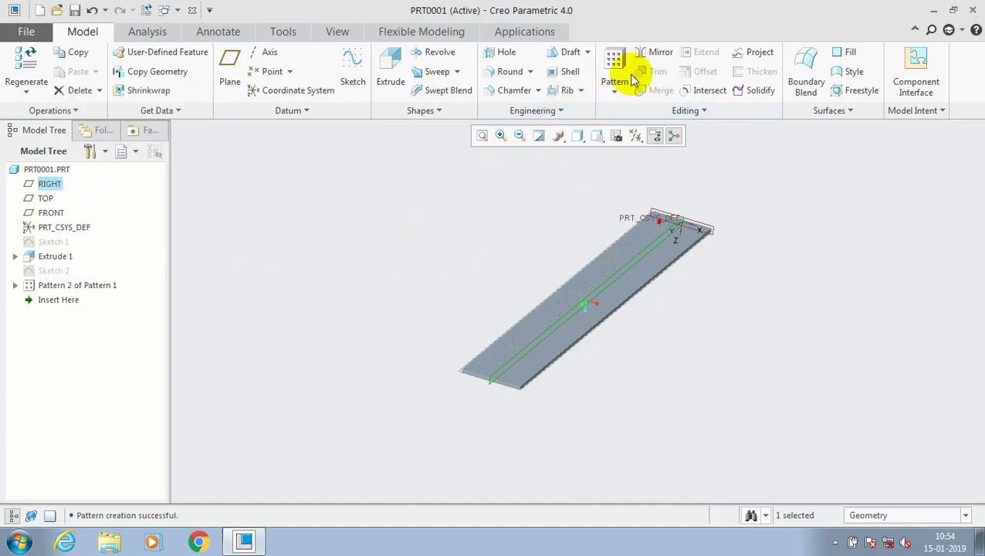
pyautogui.scroll(-1, 655, 91)
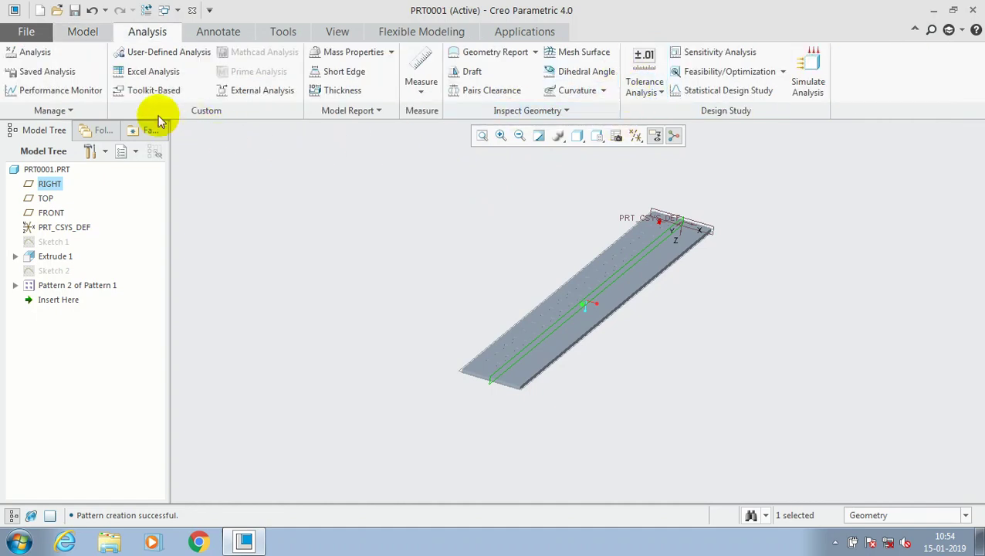
pyautogui.click(83, 35)
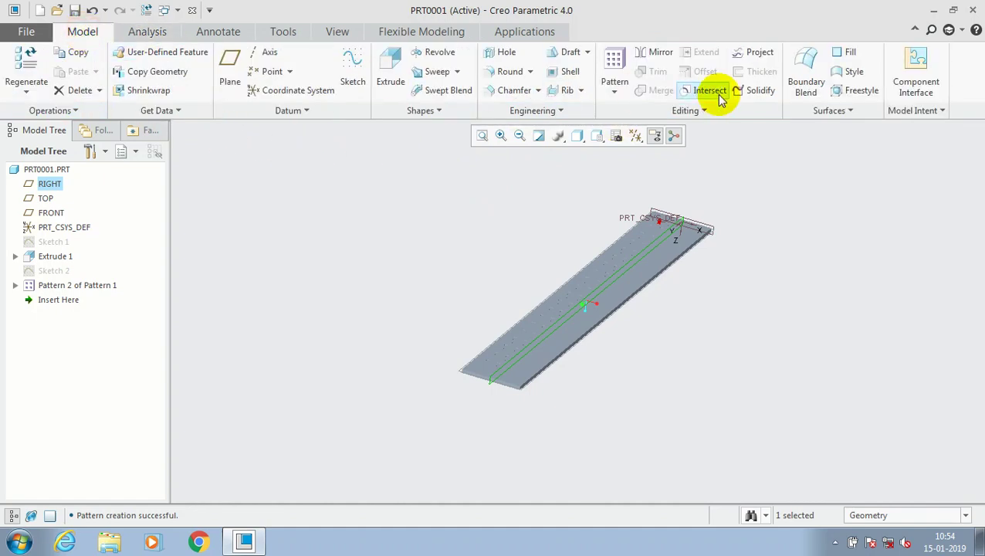
# Pick the RIGHT datum plane as mirror plane, review References and Options, and finish
pyautogui.click(654, 55)
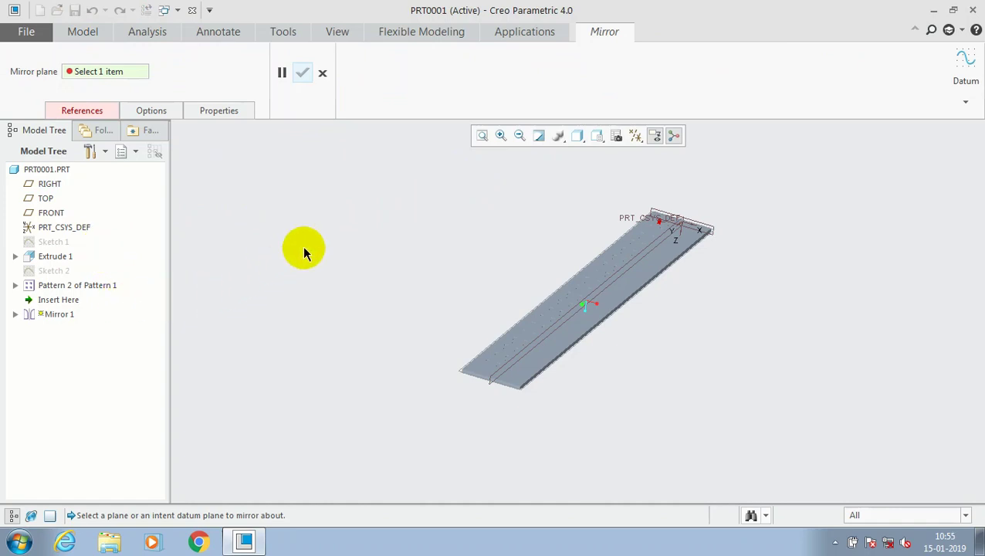
pyautogui.click(513, 360)
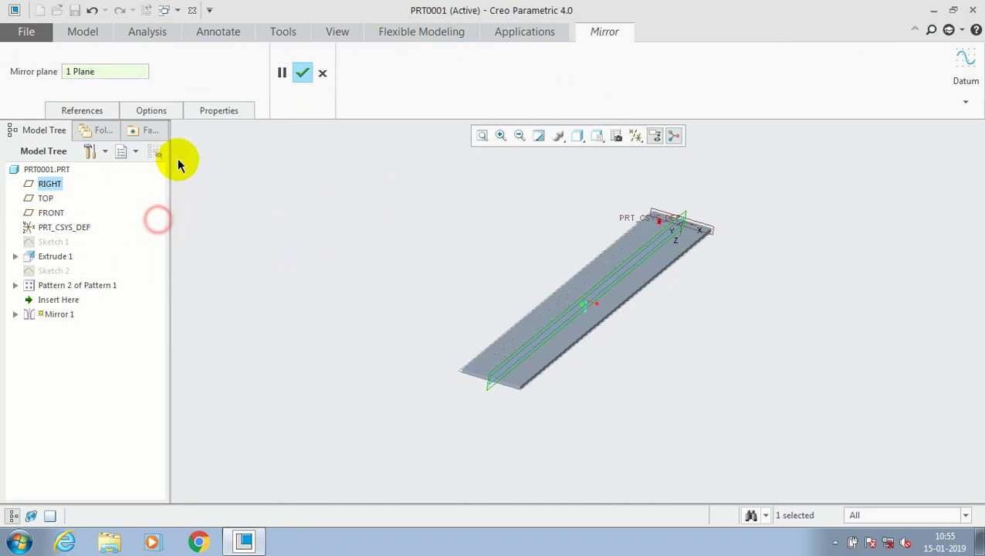
pyautogui.click(80, 108)
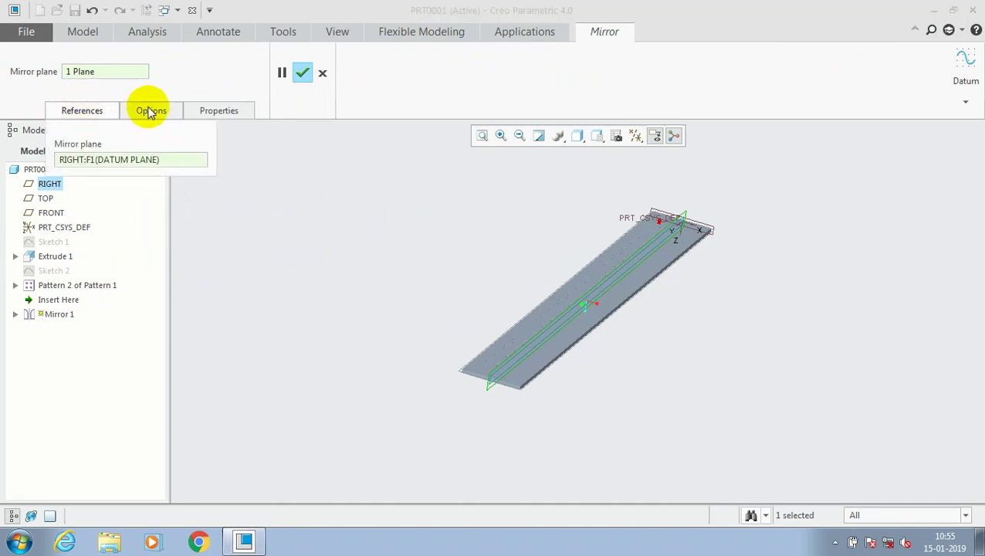
pyautogui.click(151, 111)
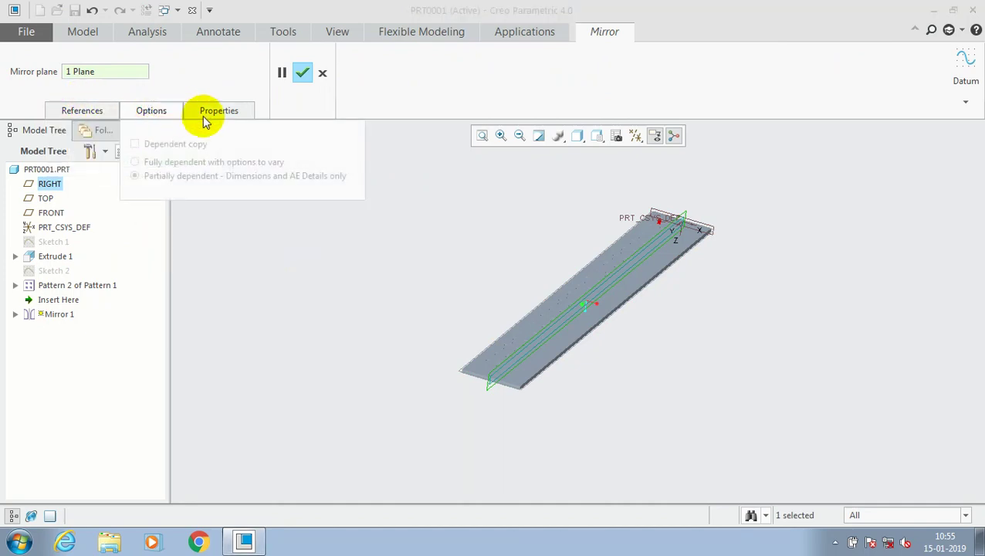
pyautogui.click(303, 72)
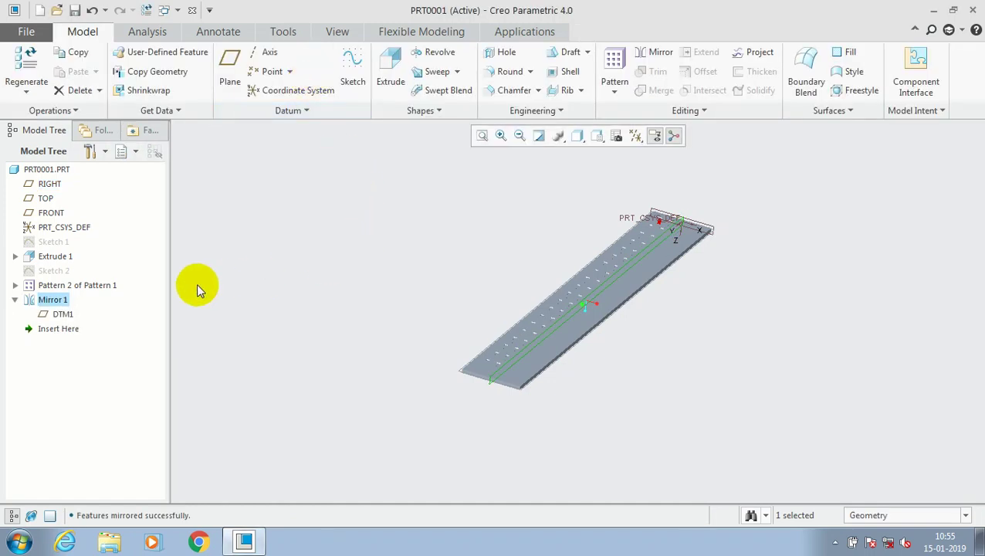
# Delete DTM1 with the mistaken Mirror 1, then start mirroring Pattern 2 of Pattern 1
pyautogui.click(60, 314)
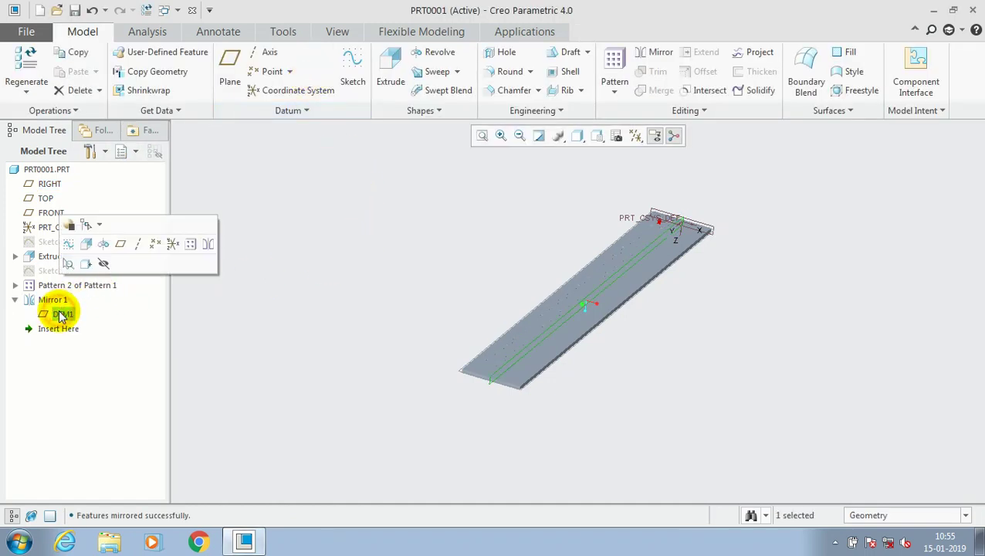
pyautogui.rightClick(60, 315)
pyautogui.click(97, 382)
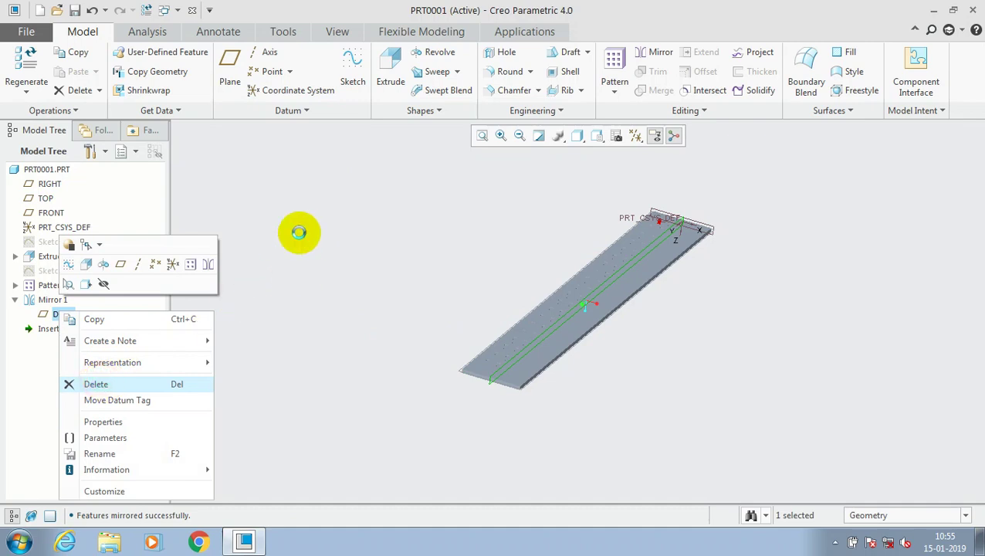
pyautogui.click(432, 287)
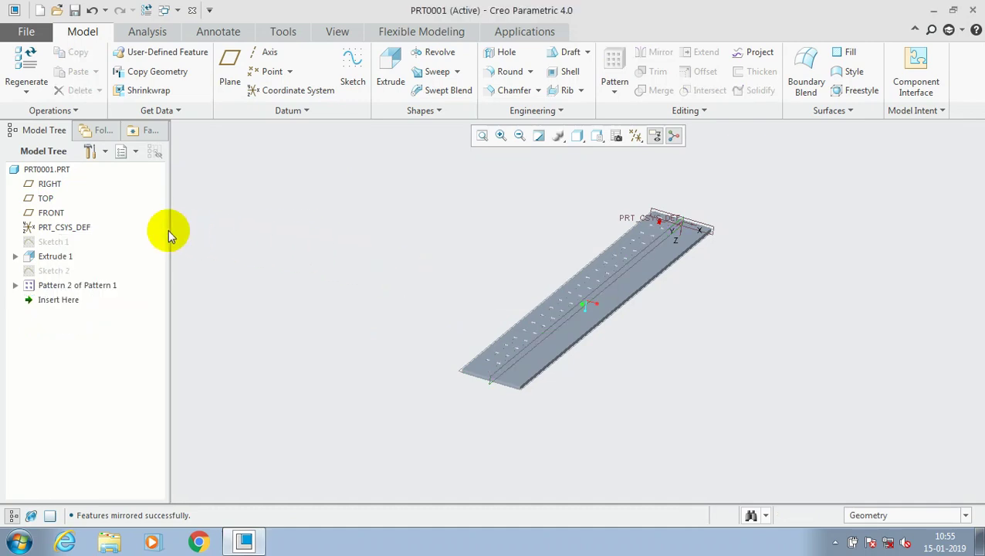
pyautogui.click(101, 285)
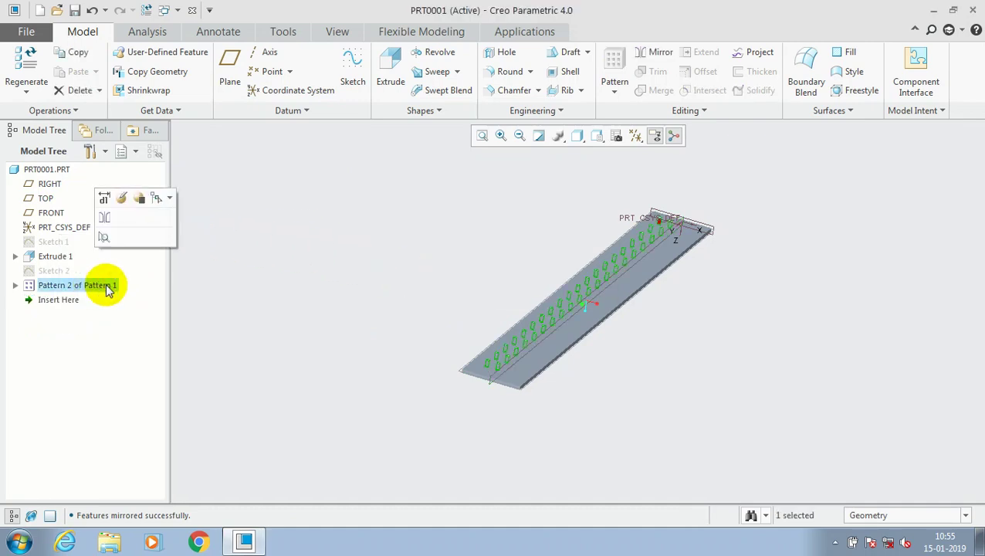
pyautogui.click(647, 51)
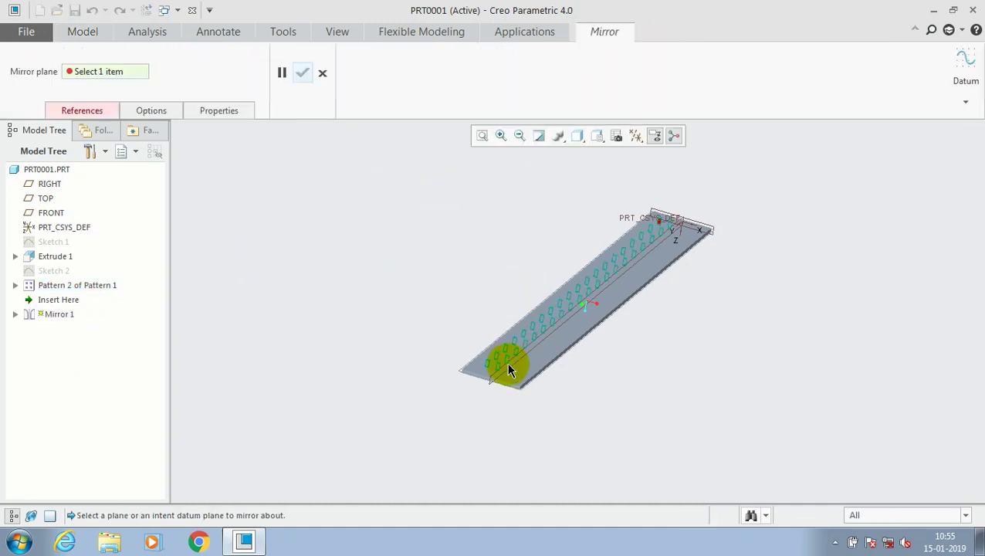
# Mirror the patterned slanted features across the RIGHT datum plane and inspect the result
pyautogui.click(490, 388)
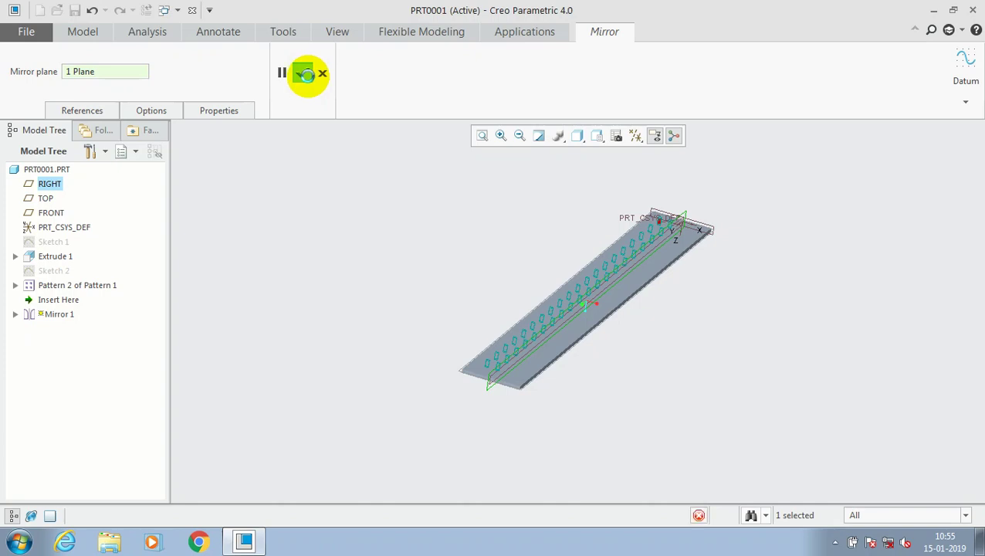
pyautogui.click(306, 74)
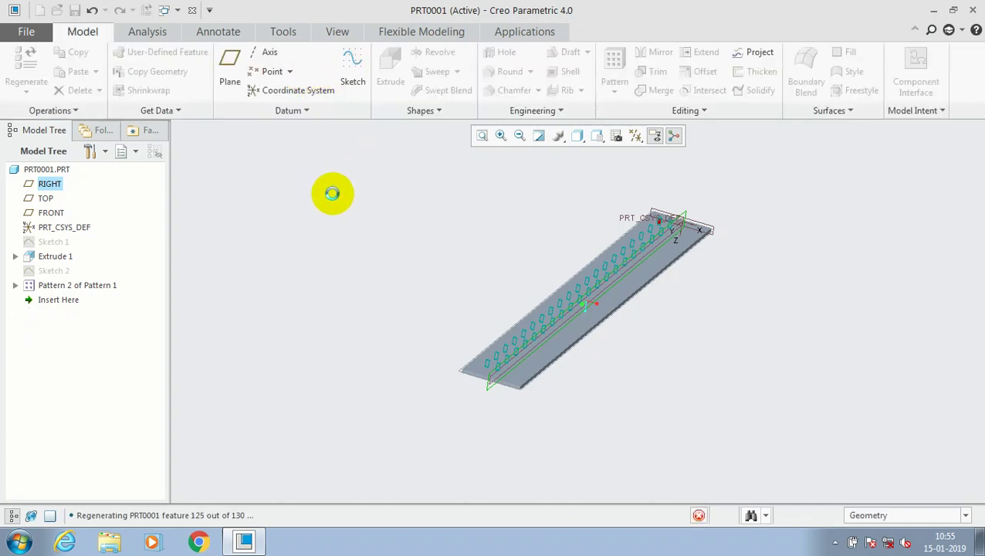
pyautogui.click(625, 163)
pyautogui.moveTo(611, 231); pyautogui.dragTo(652, 356, button='middle')
pyautogui.scroll(1, 625, 361)
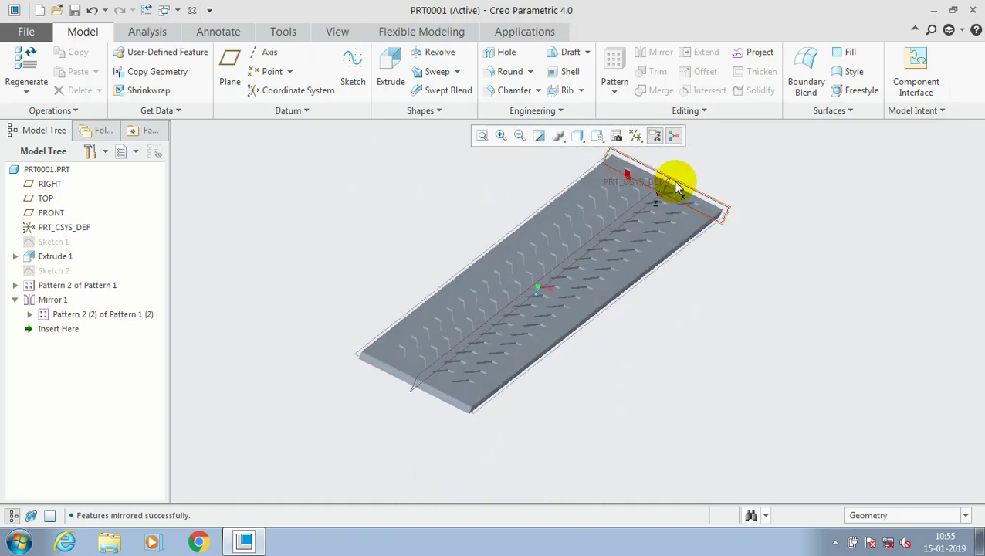
pyautogui.scroll(2, 673, 181)
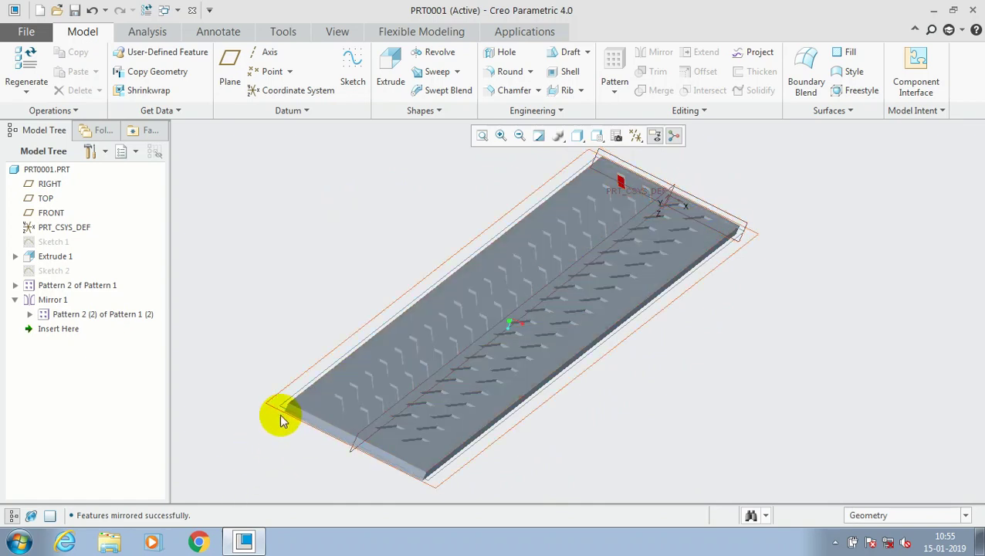
# Start Toroidal Bend 1 and open its profile section sketch on the plate's side face
pyautogui.click(558, 110)
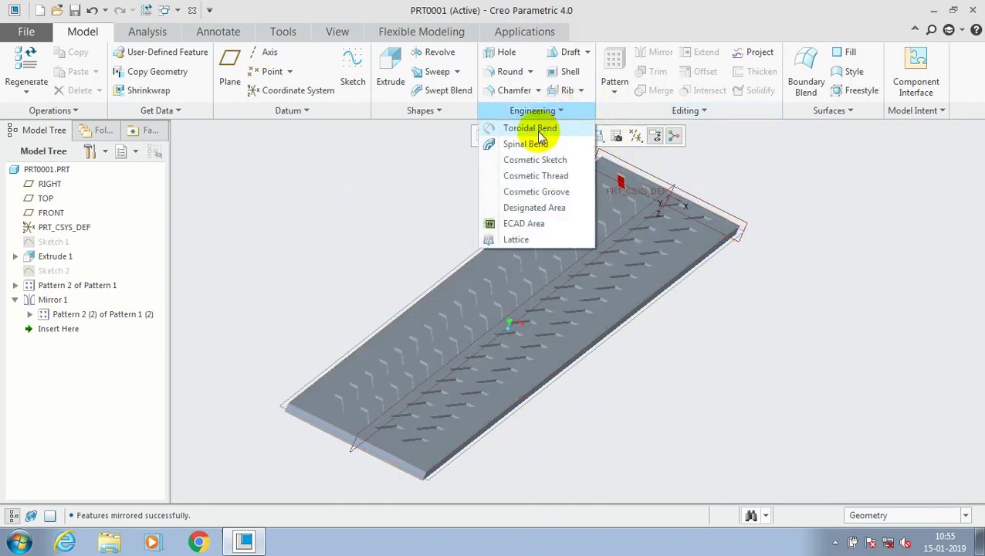
pyautogui.click(531, 129)
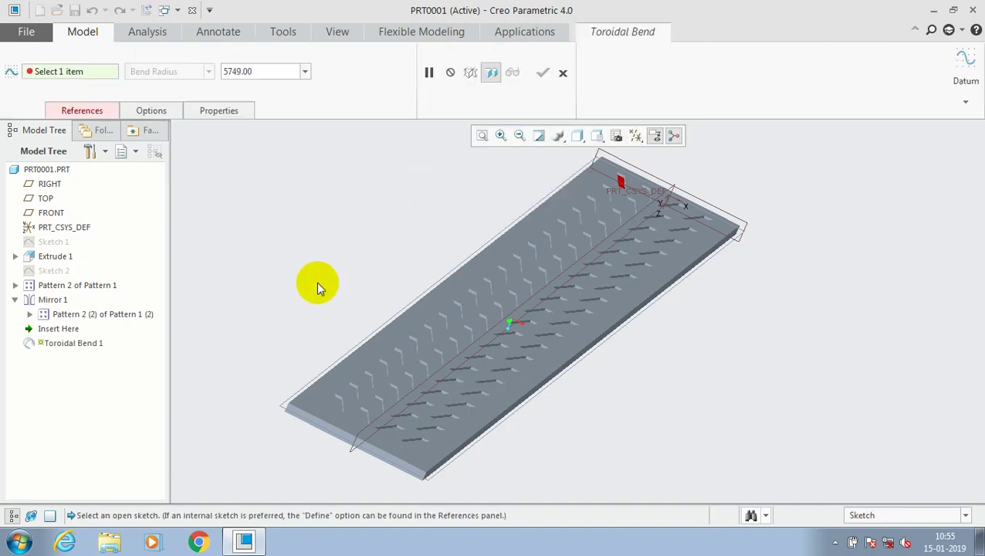
pyautogui.click(84, 111)
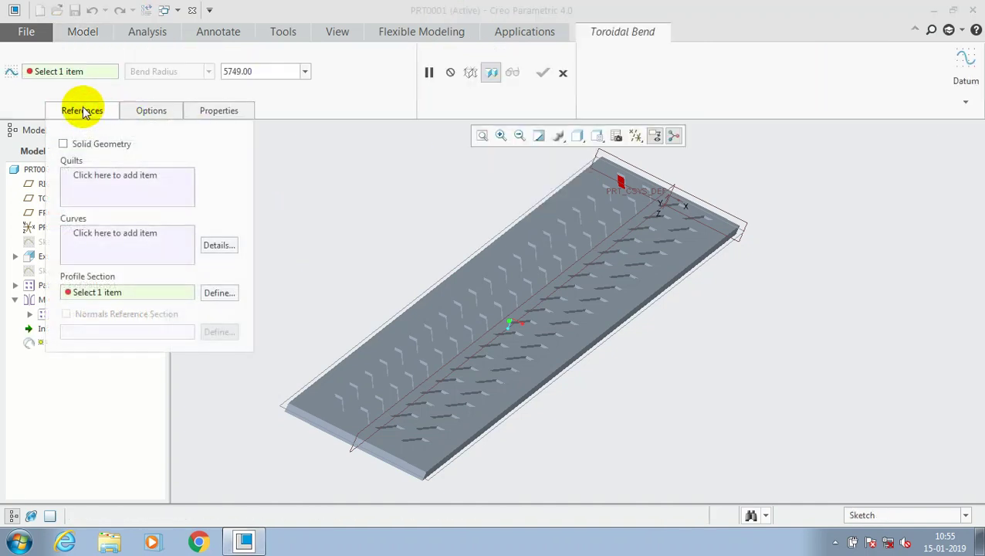
pyautogui.click(219, 296)
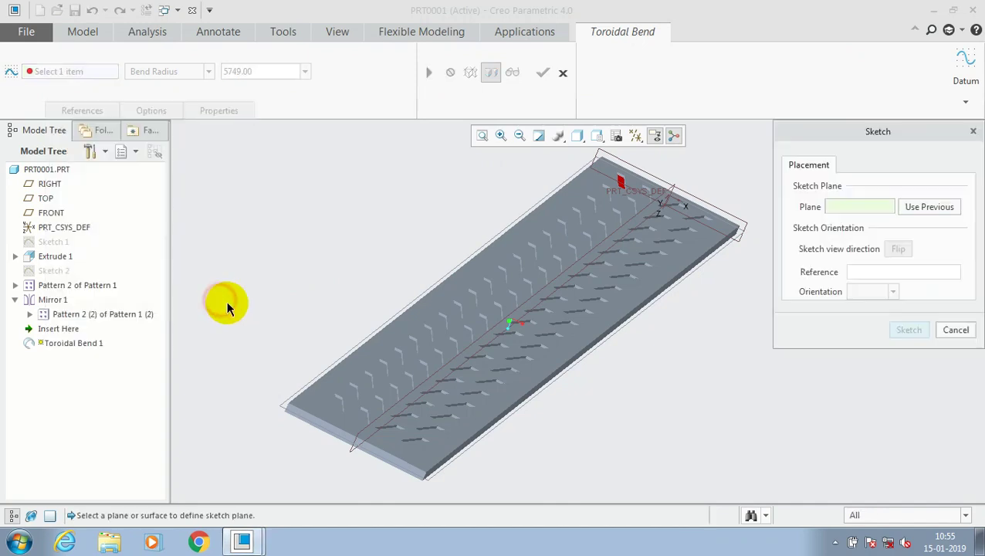
pyautogui.click(313, 415)
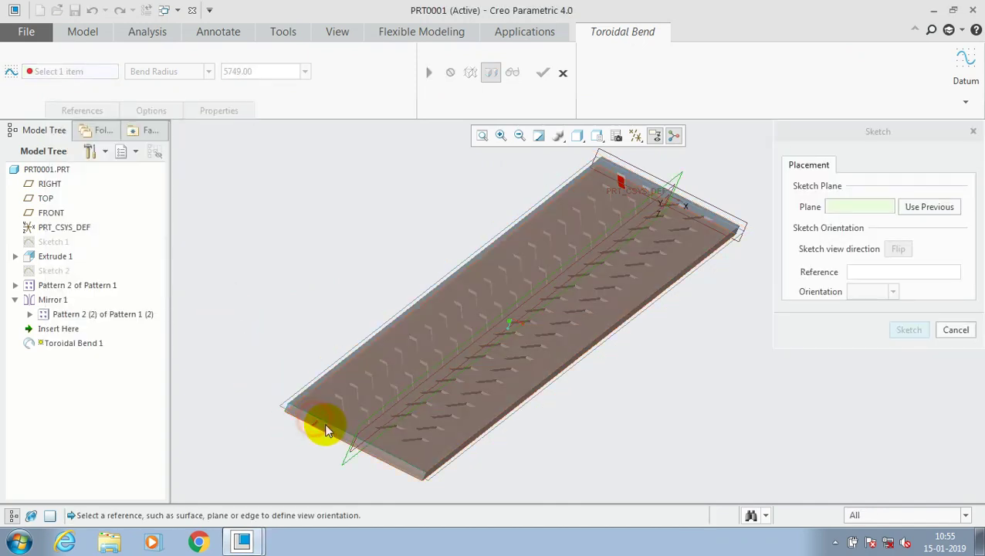
pyautogui.click(911, 332)
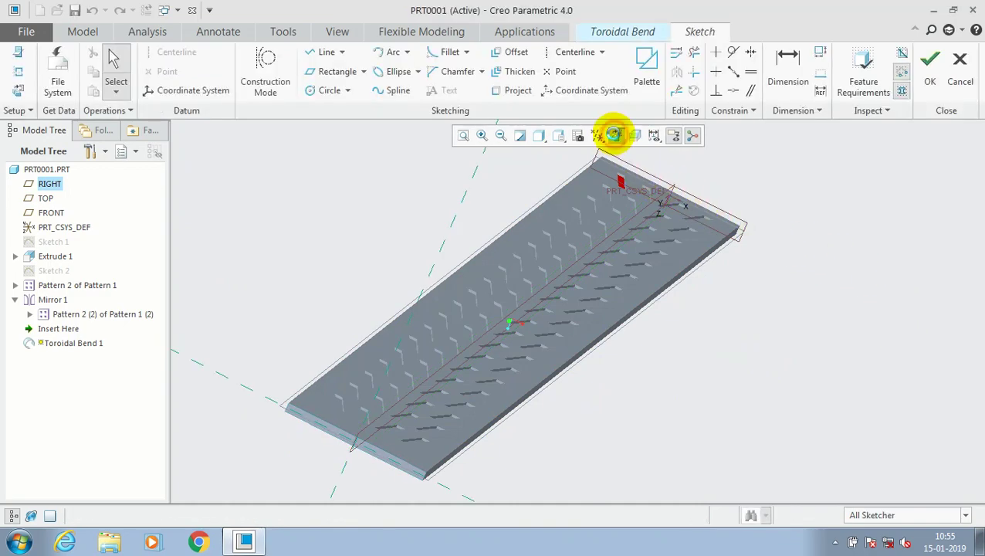
# Orient the sketch flat and add the plate's edge surfaces from Extrude 1 as references
pyautogui.click(613, 135)
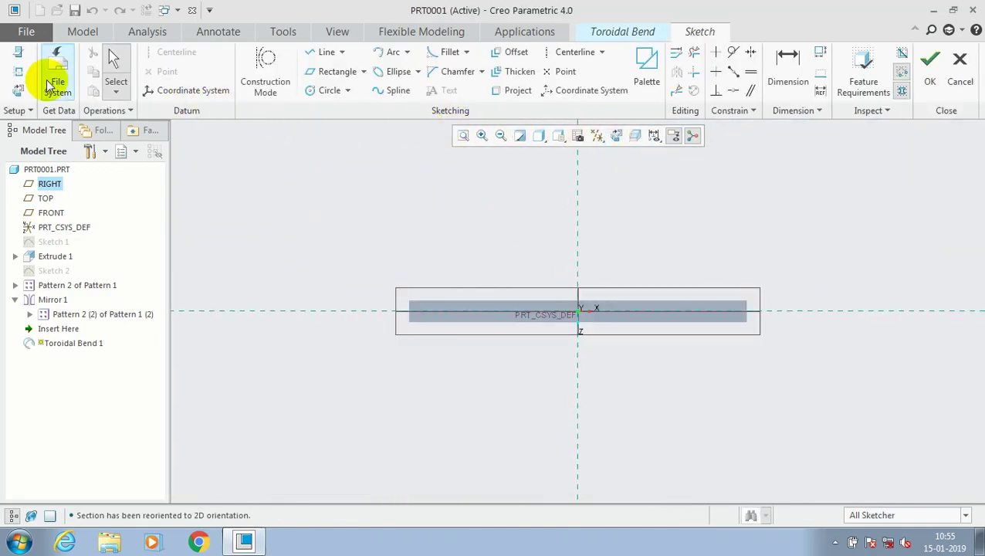
pyautogui.click(18, 71)
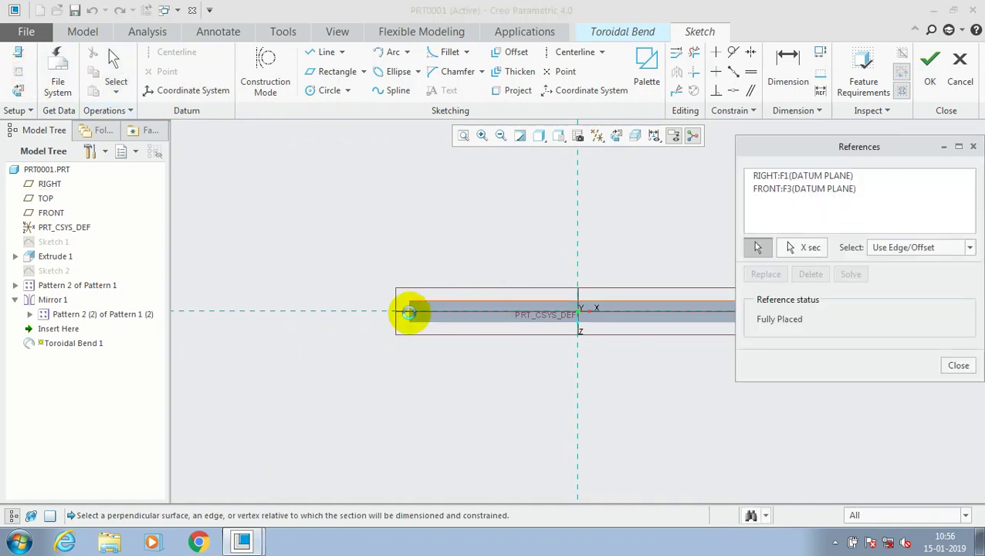
pyautogui.click(409, 312)
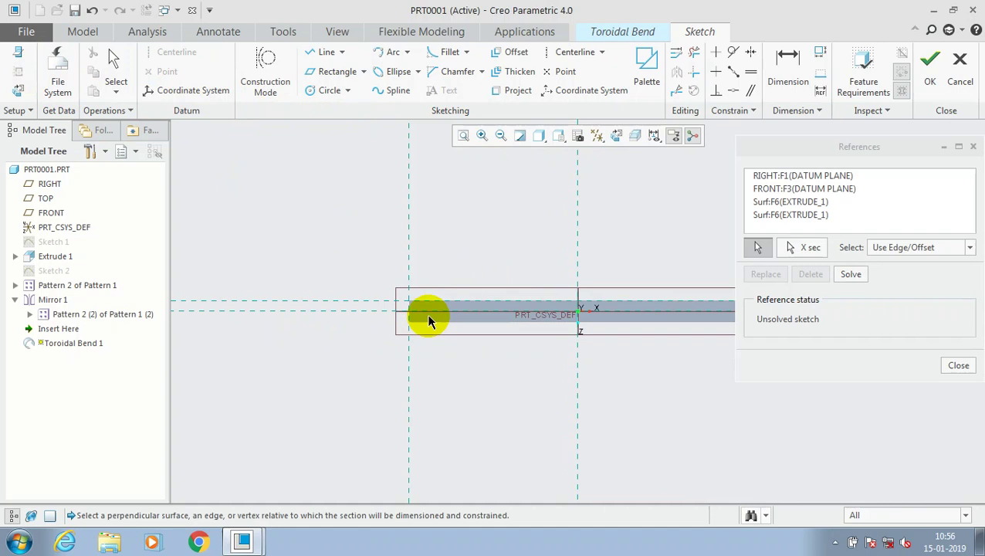
pyautogui.click(653, 331)
pyautogui.scroll(-2, 653, 330)
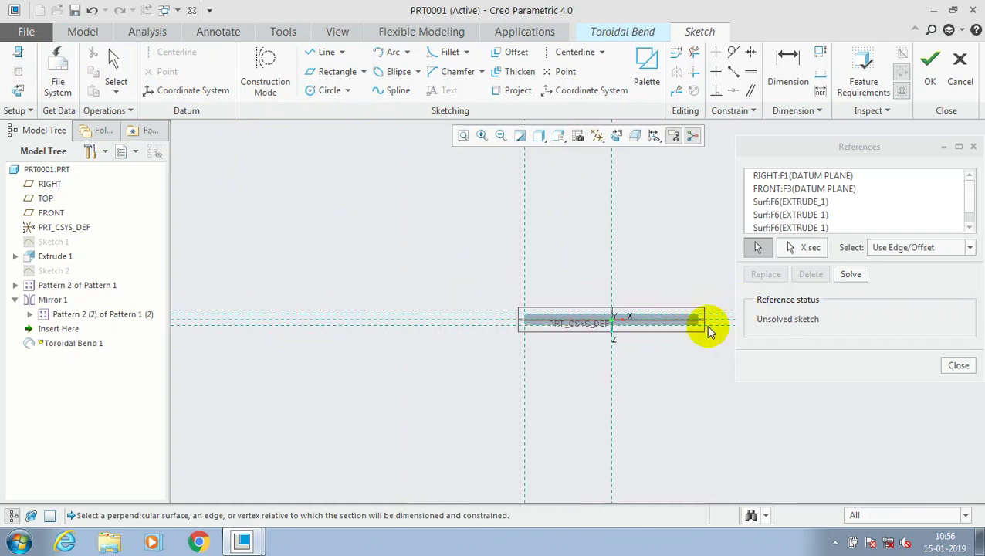
pyautogui.scroll(4, 709, 330)
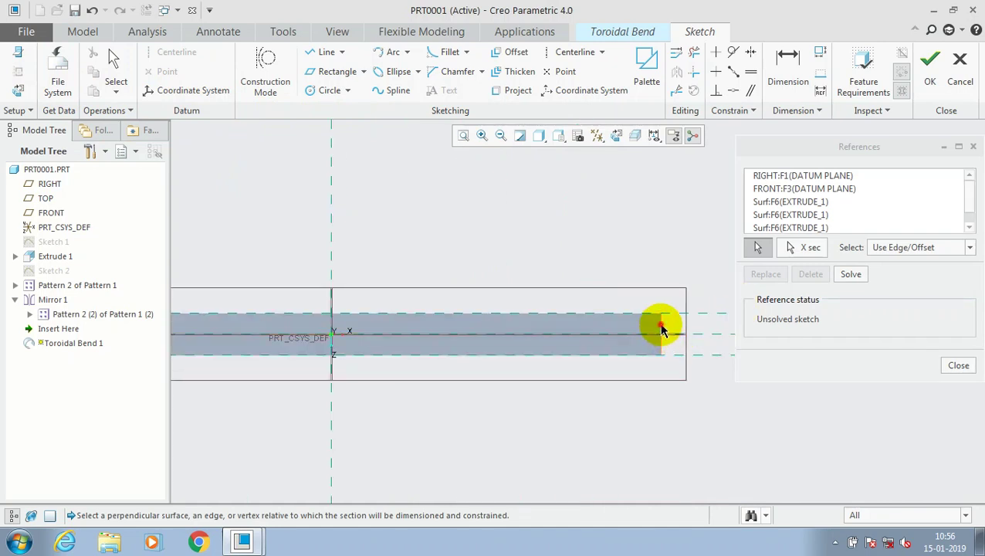
pyautogui.click(958, 365)
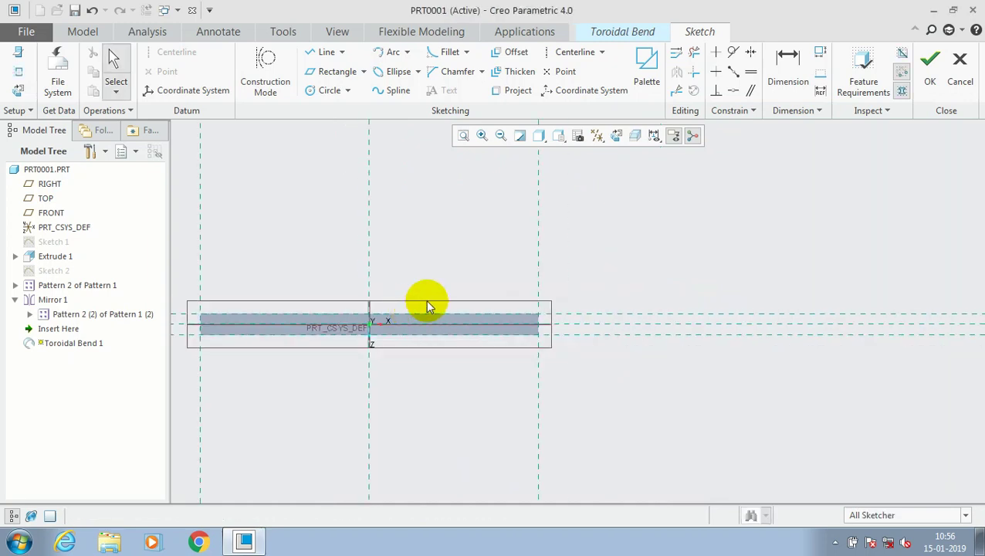
pyautogui.scroll(-2, 428, 307)
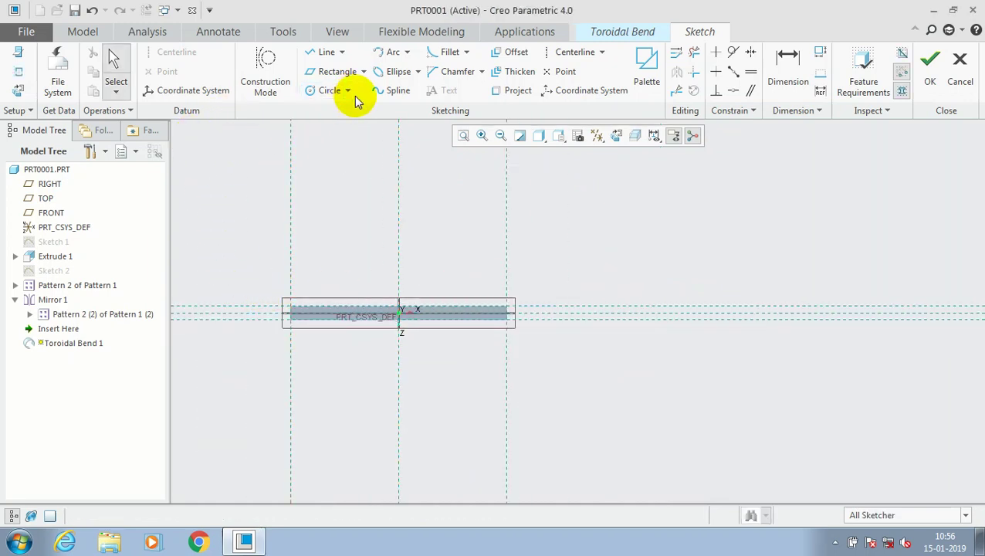
# Place a sketch coordinate system for the toroidal bend profile
pyautogui.click(176, 90)
pyautogui.scroll(2, 383, 295)
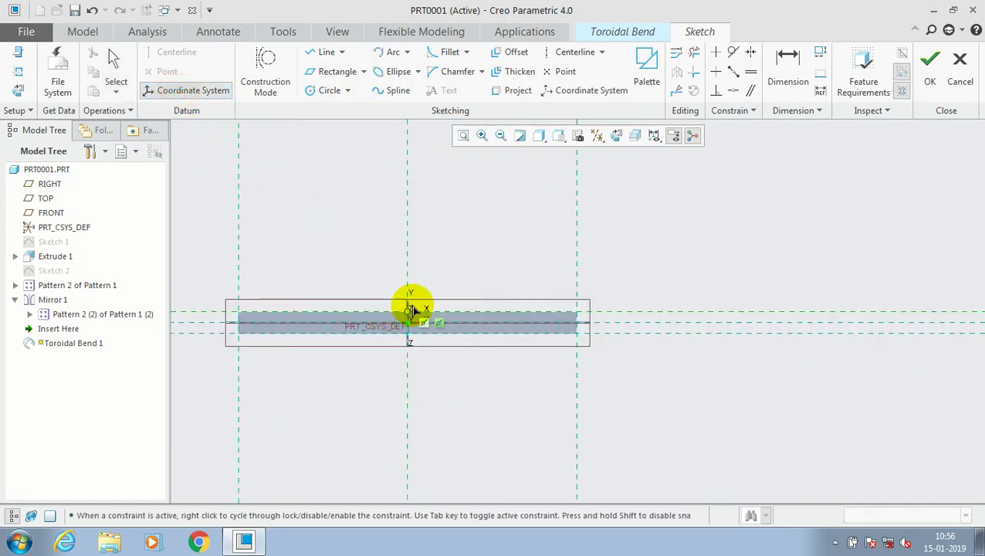
pyautogui.click(408, 317)
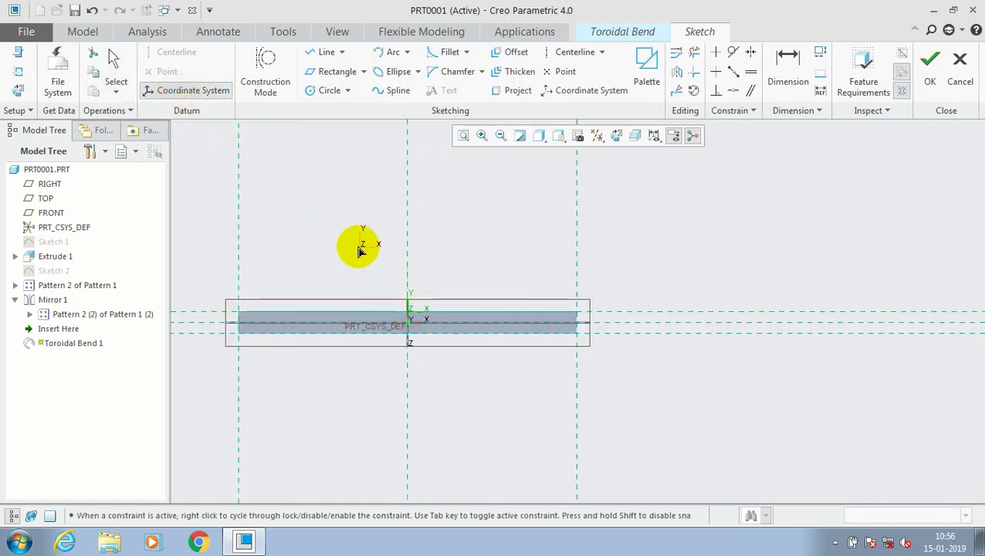
pyautogui.scroll(-3, 359, 252)
pyautogui.scroll(2, 260, 231)
pyautogui.click(338, 184)
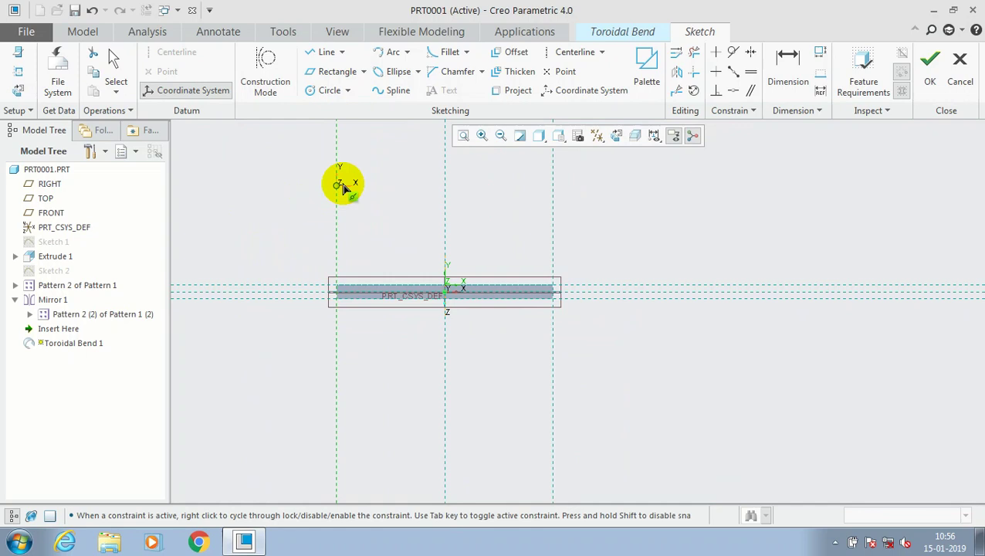
# Draw the open profile chain: left slanted line, horizontal segment, right slanted line
pyautogui.click(326, 52)
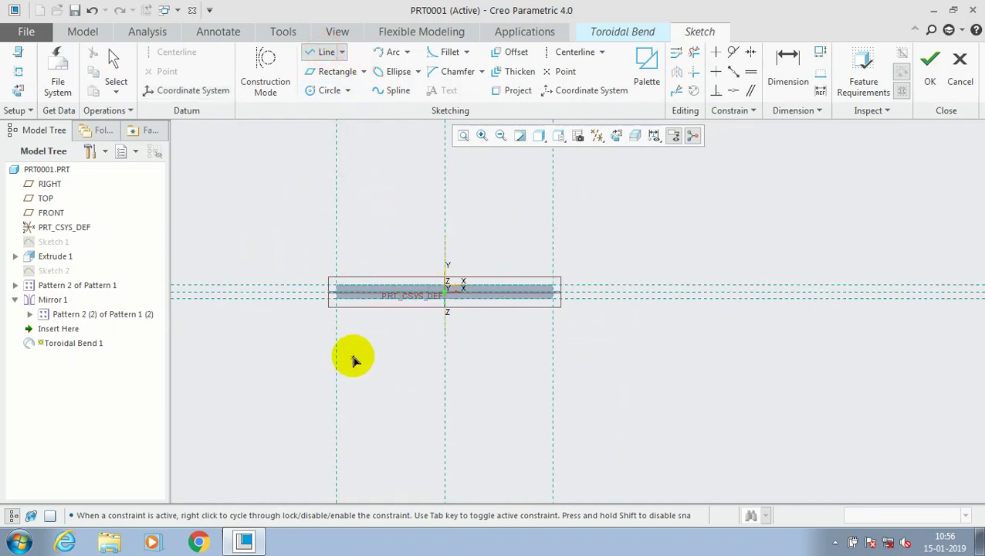
pyautogui.click(337, 337)
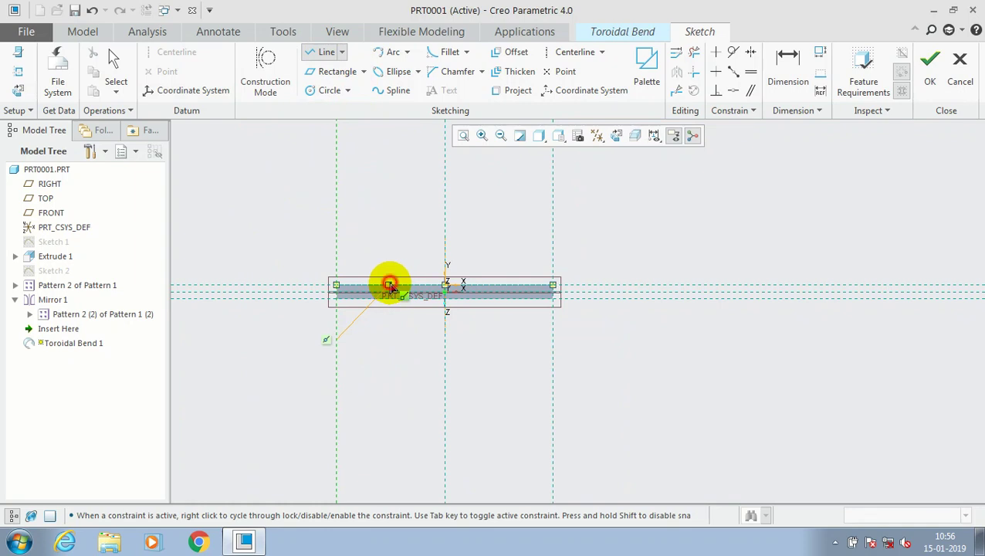
pyautogui.click(390, 286)
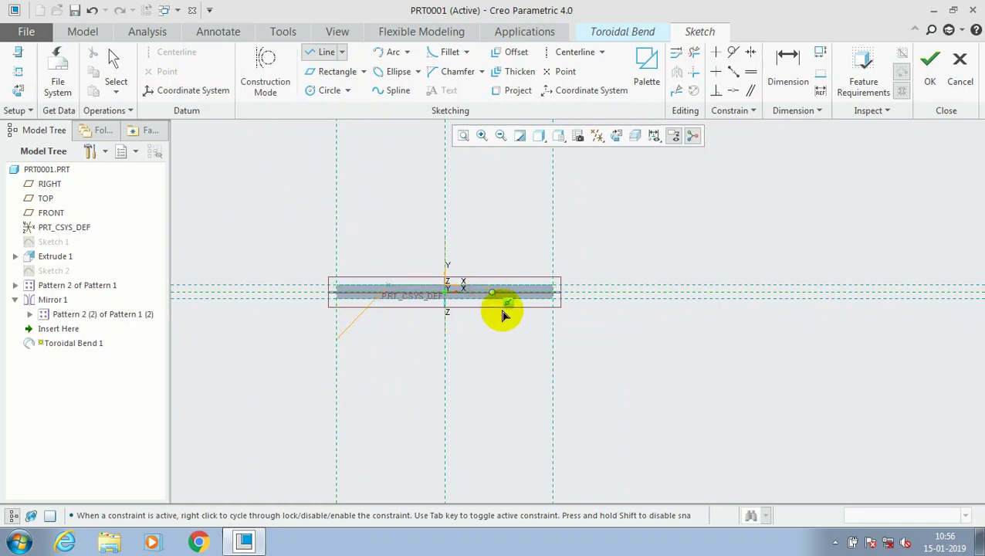
pyautogui.click(503, 312)
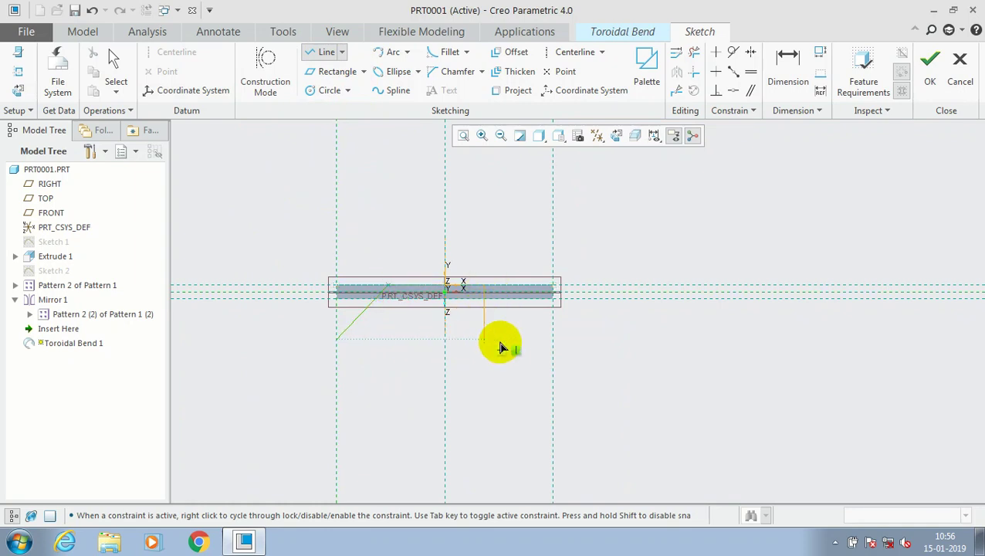
pyautogui.click(553, 340)
pyautogui.middleClick(644, 302)
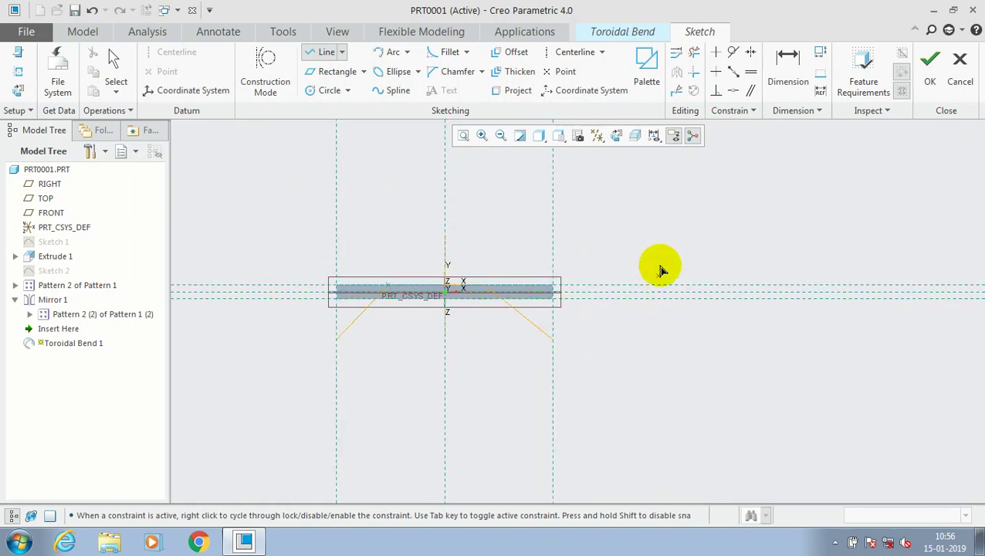
# Fillet the two top corners of the profile and accept the sketch
pyautogui.click(448, 52)
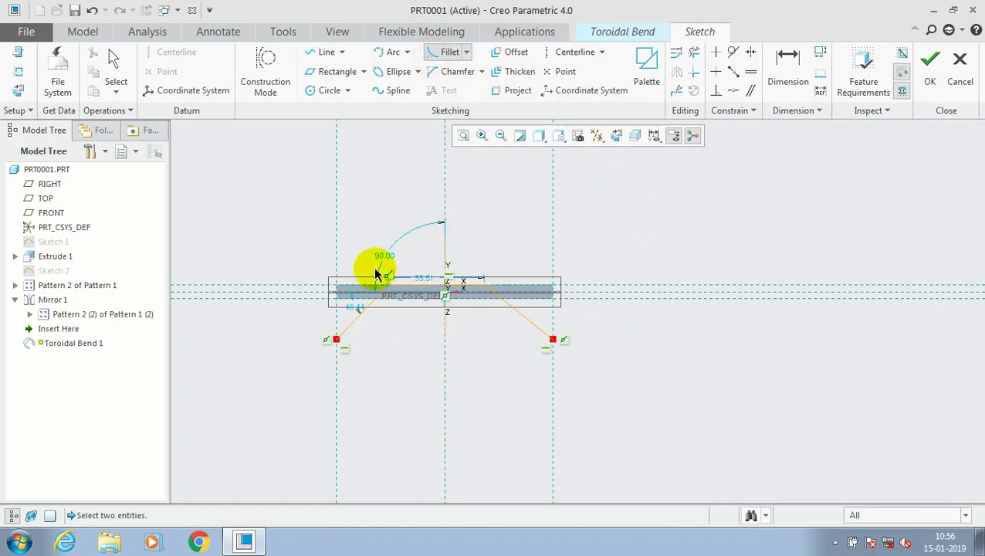
pyautogui.click(373, 307)
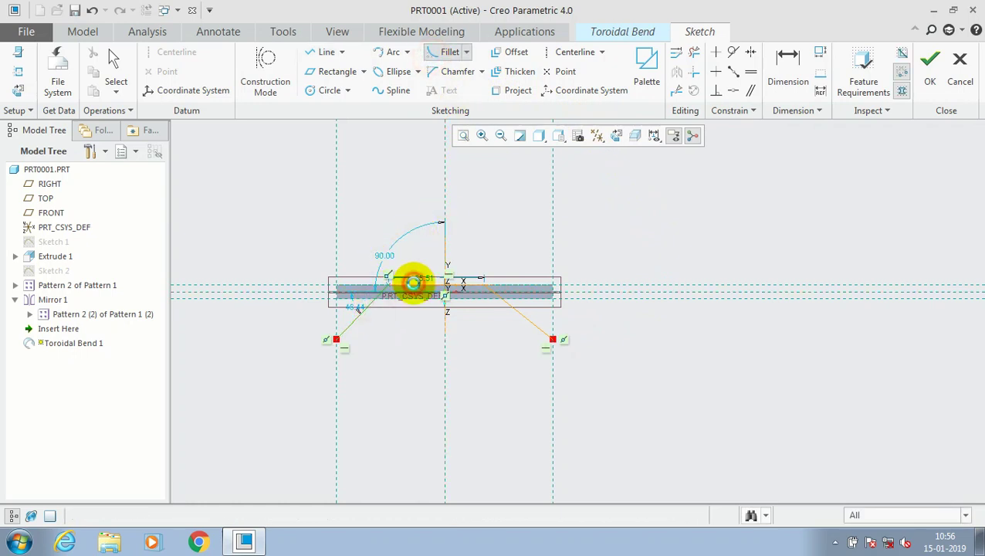
pyautogui.click(413, 282)
pyautogui.click(509, 308)
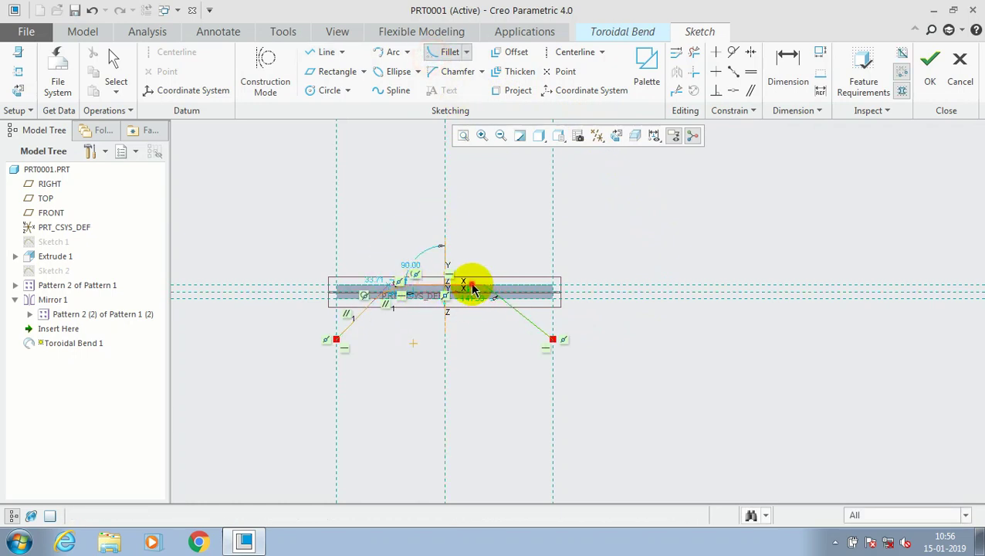
pyautogui.click(474, 289)
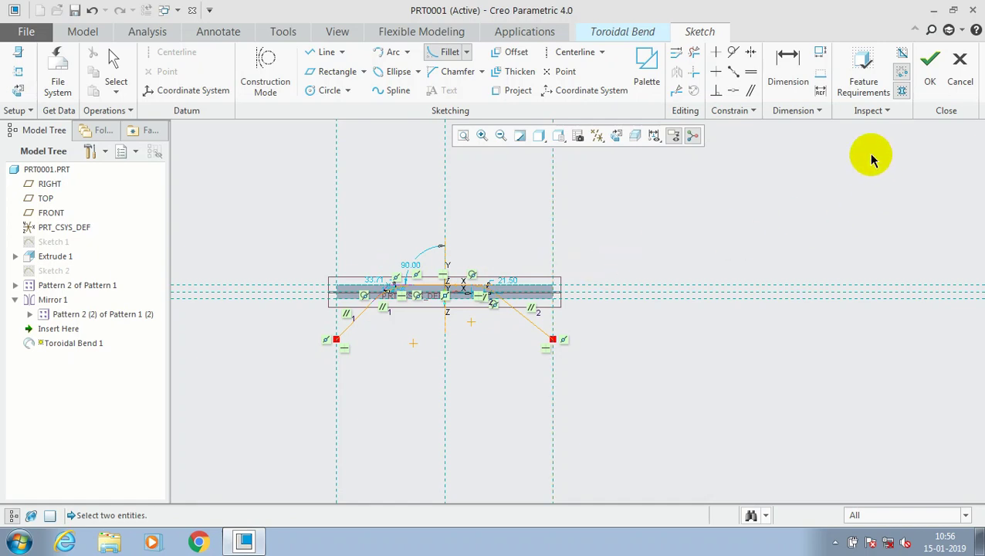
pyautogui.click(929, 73)
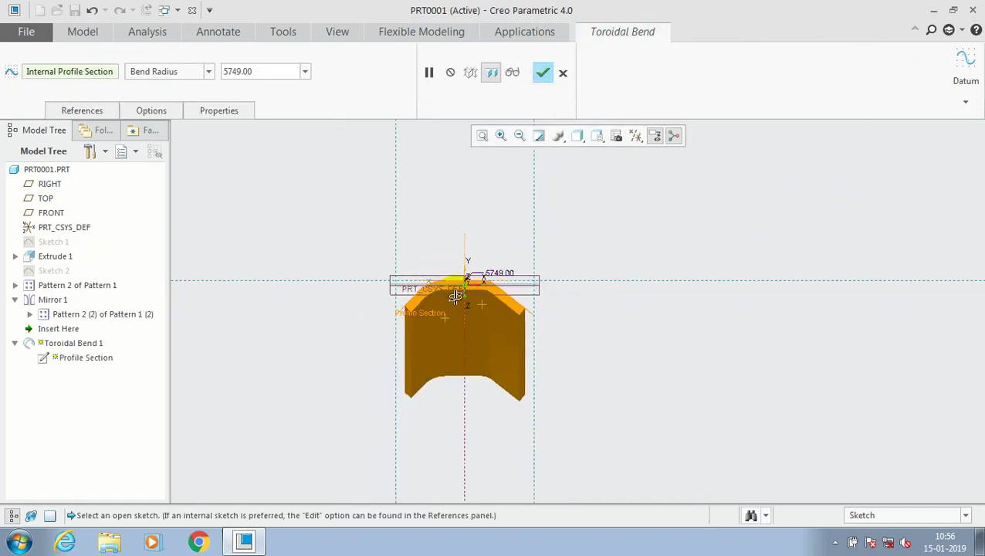
# Set the bend type to 360 degrees and pick the plate's end as the first plane
pyautogui.moveTo(455, 281); pyautogui.dragTo(324, 170, button='middle')
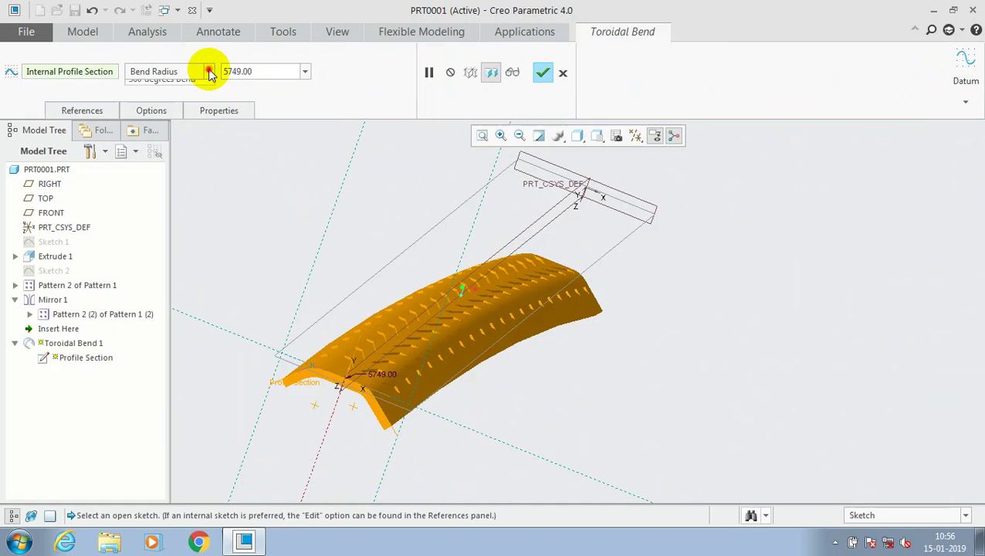
pyautogui.click(209, 71)
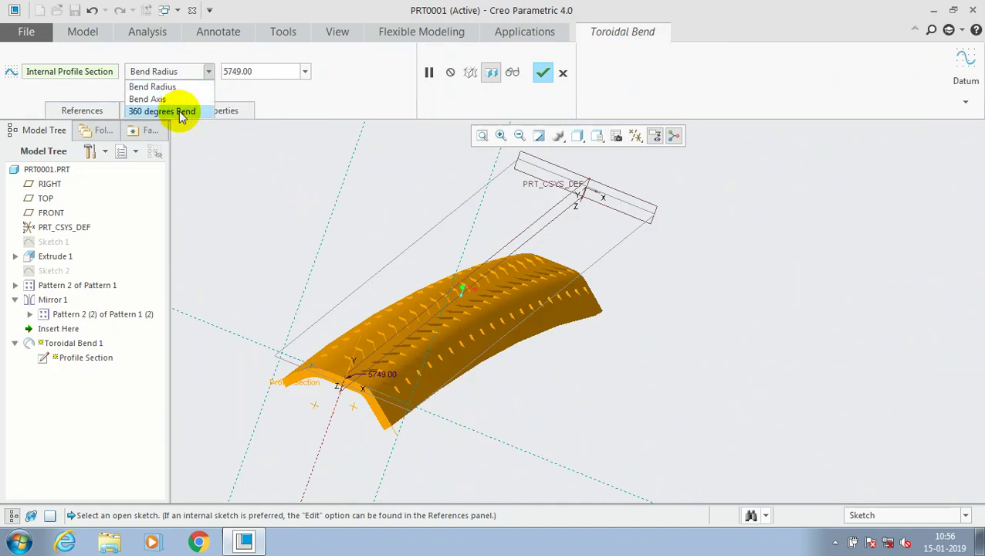
pyautogui.click(179, 111)
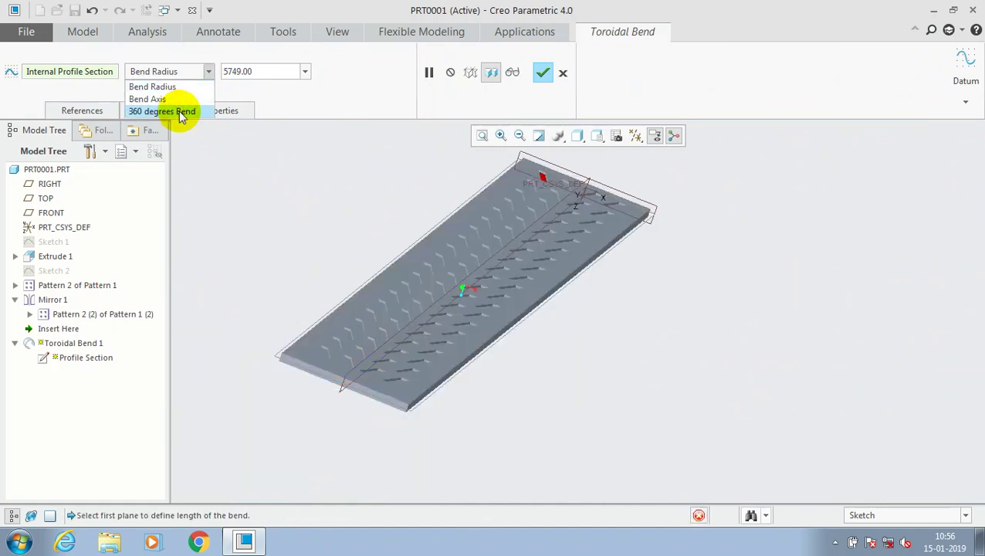
pyautogui.click(300, 370)
# Pick the plate's far end as the second plane and finish the toroidal bend
pyautogui.moveTo(672, 275); pyautogui.dragTo(569, 312, button='middle')
pyautogui.scroll(3, 743, 315)
pyautogui.moveTo(743, 315); pyautogui.dragTo(710, 330, button='middle')
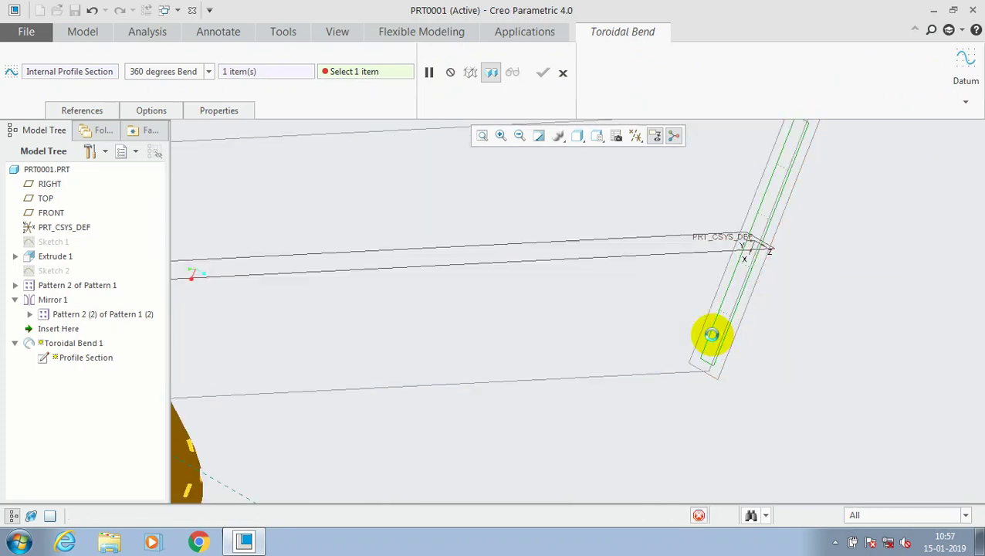
pyautogui.scroll(-3, 468, 330)
pyautogui.click(473, 325)
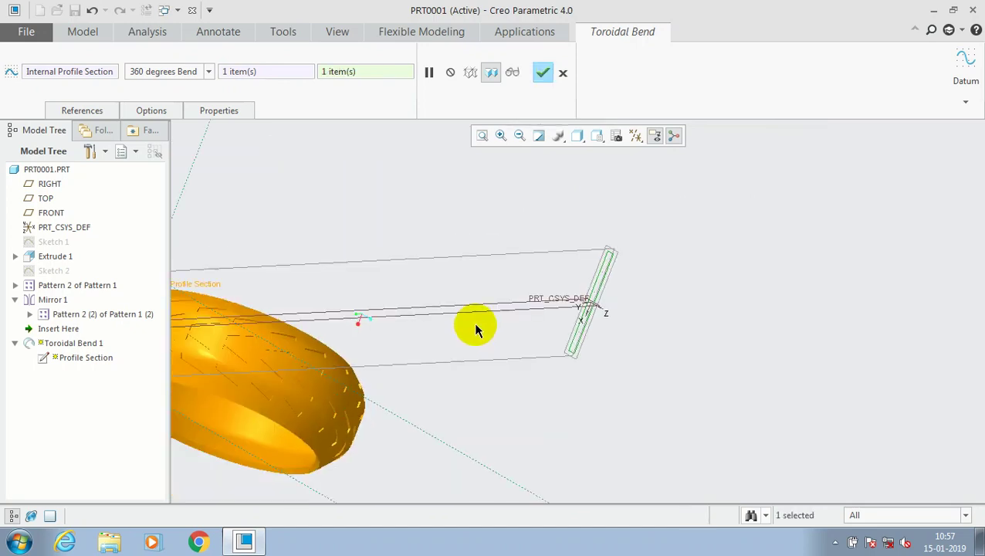
pyautogui.moveTo(473, 325); pyautogui.dragTo(257, 430, button='middle')
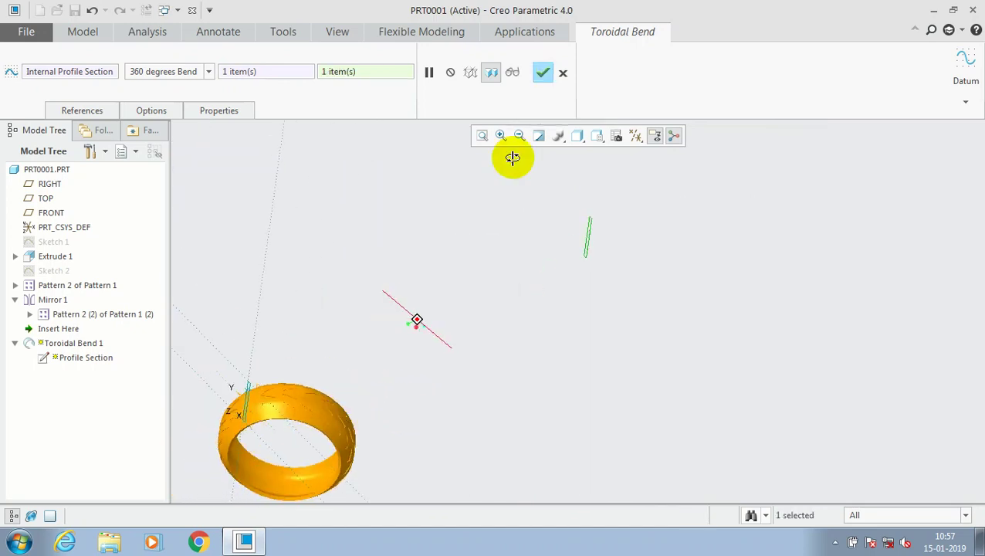
pyautogui.click(481, 136)
pyautogui.click(478, 139)
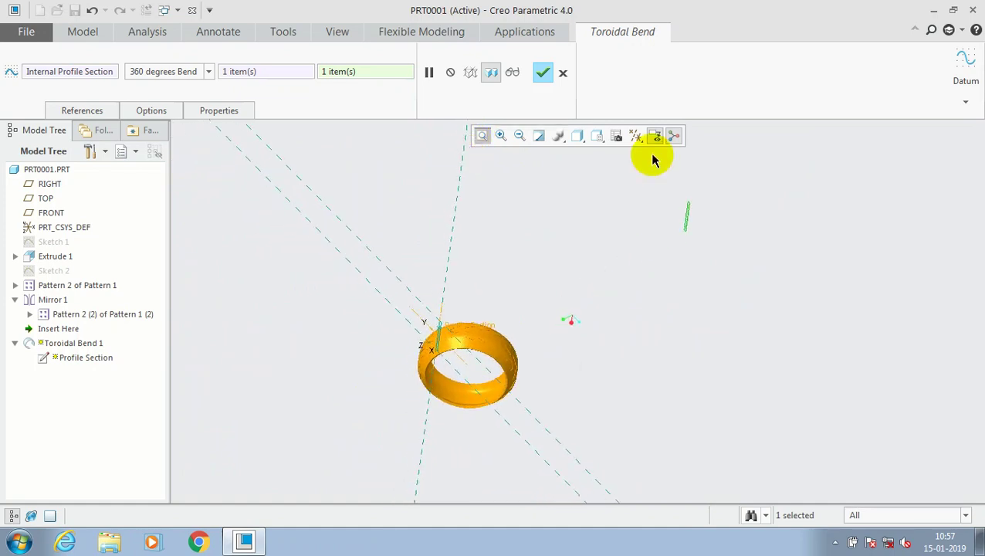
pyautogui.click(544, 76)
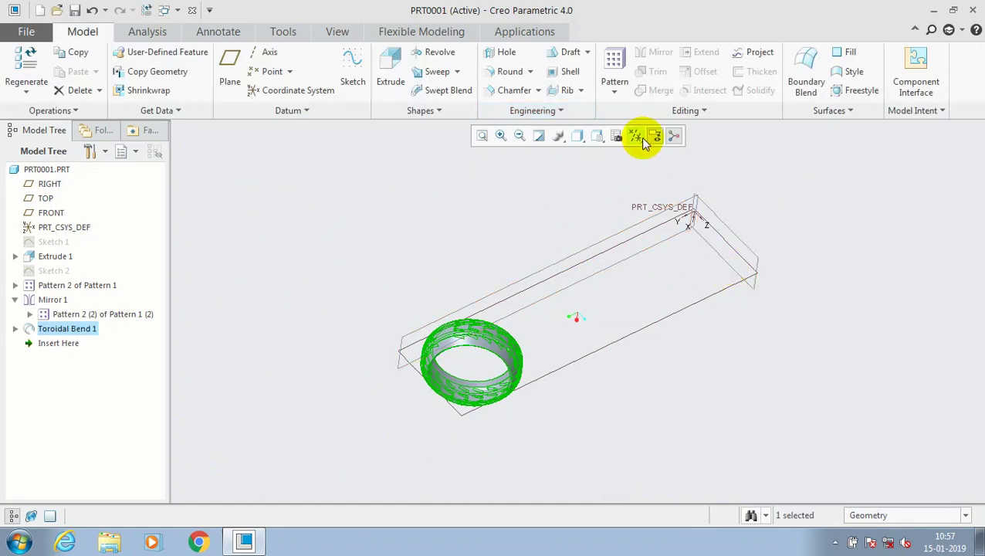
# Hide all datum displays using the datum display filter
pyautogui.click(636, 136)
pyautogui.click(634, 217)
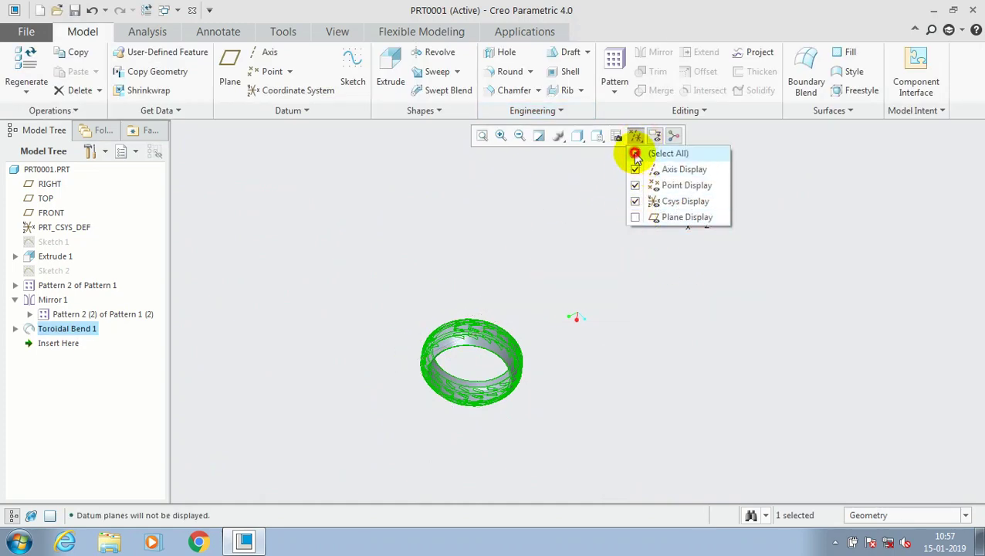
pyautogui.click(635, 152)
pyautogui.click(635, 152)
pyautogui.scroll(3, 465, 324)
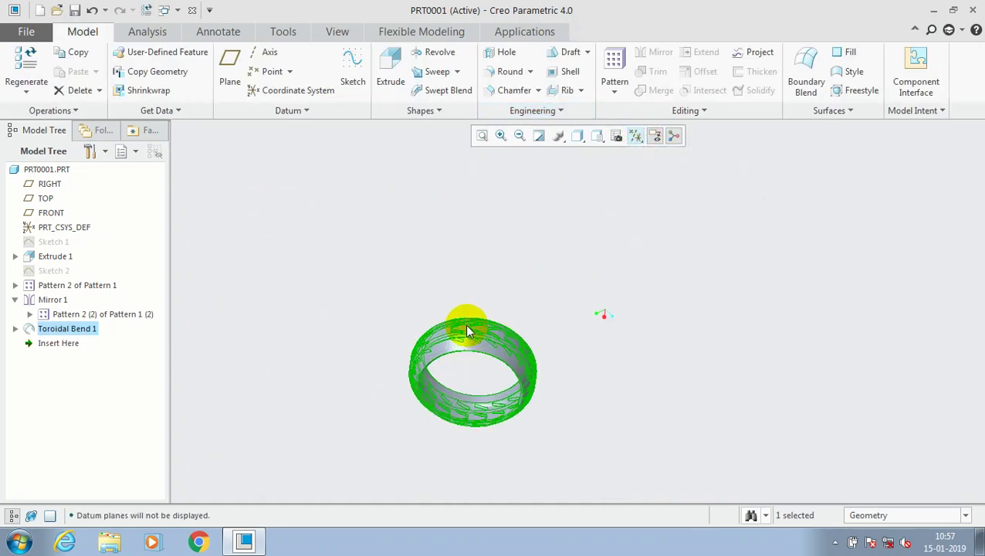
# Select the whole ring and open the Appearances gallery on the View tab
pyautogui.click(343, 400)
pyautogui.moveTo(345, 400); pyautogui.dragTo(681, 202, button='middle')
pyautogui.moveTo(687, 192); pyautogui.dragTo(341, 472)
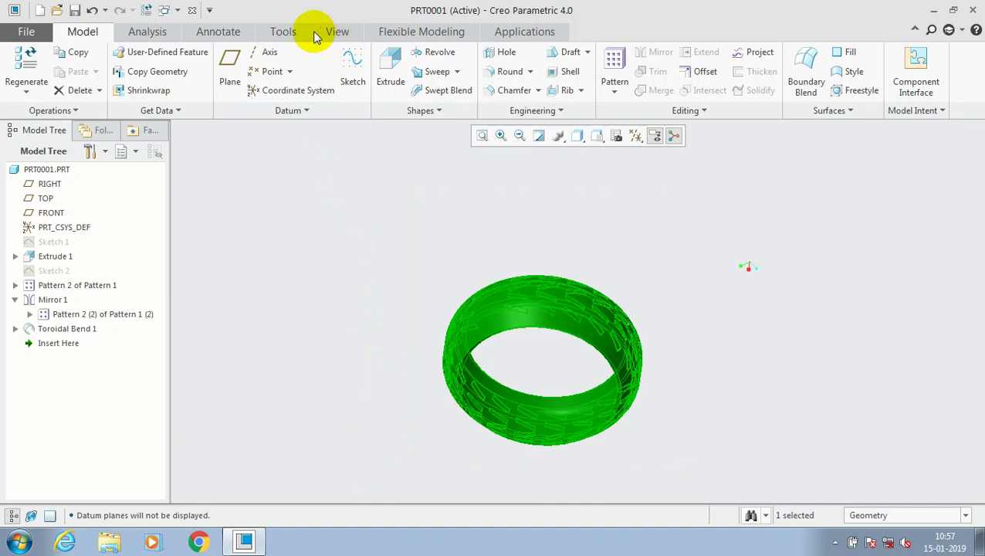
pyautogui.click(338, 32)
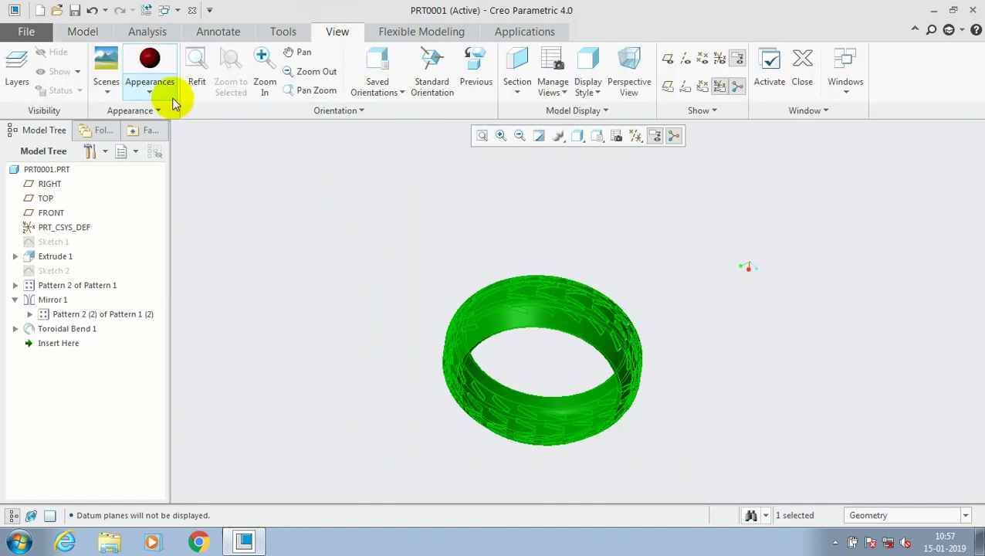
pyautogui.click(146, 91)
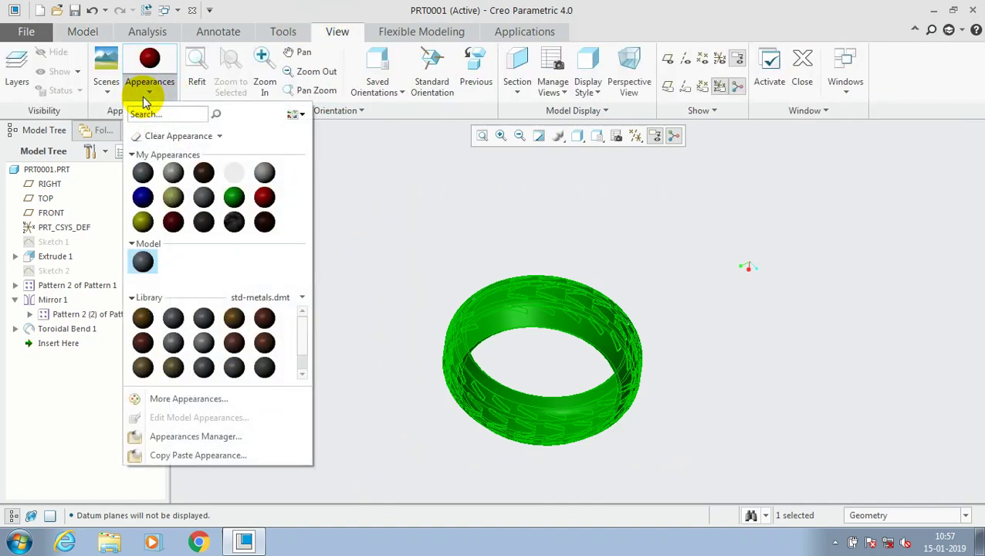